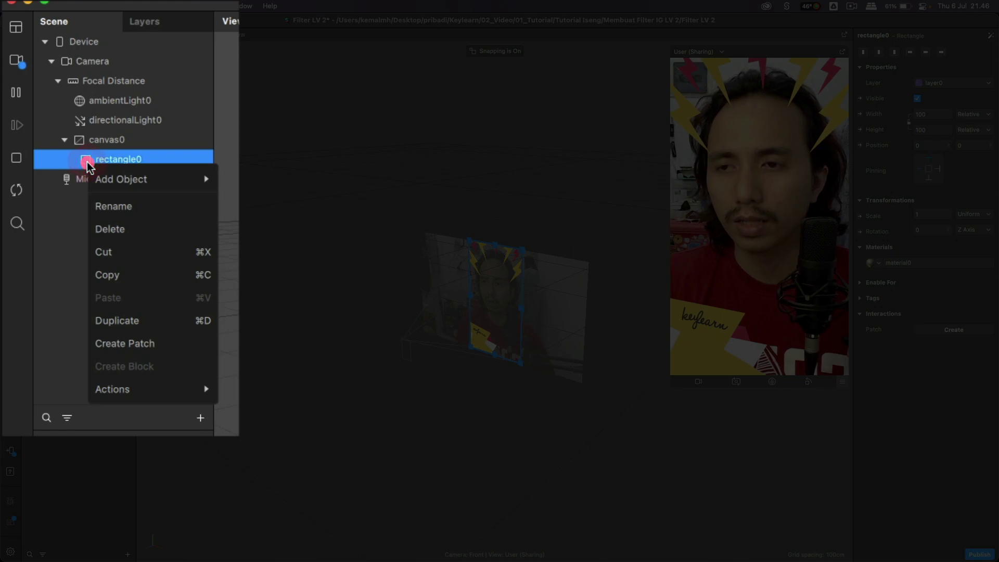
Step: Duplicate rectangle0 in the canvas and assign a newly created material to the copy
{"action": "left_click", "coordinate": [131, 319]}
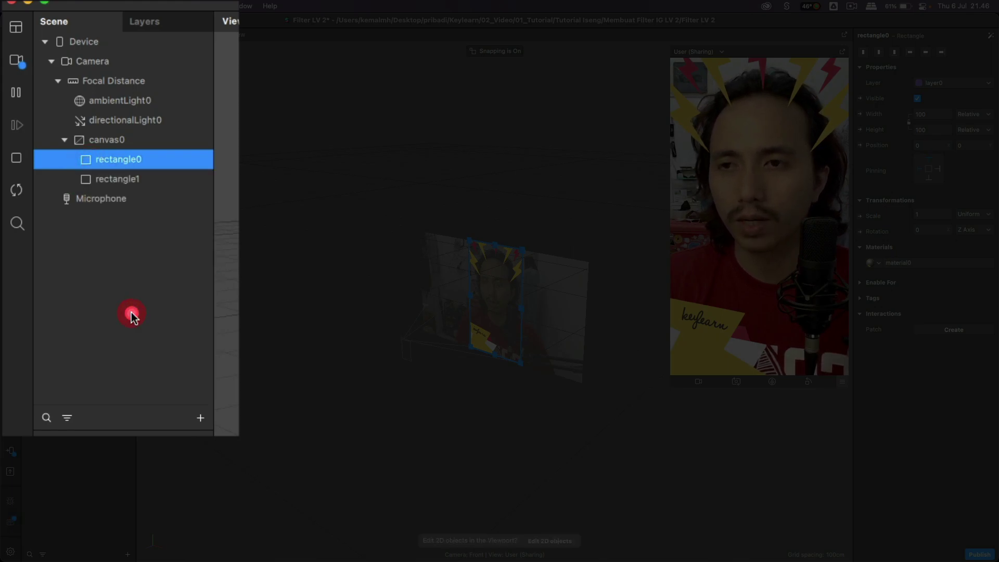
{"action": "left_click", "coordinate": [106, 185]}
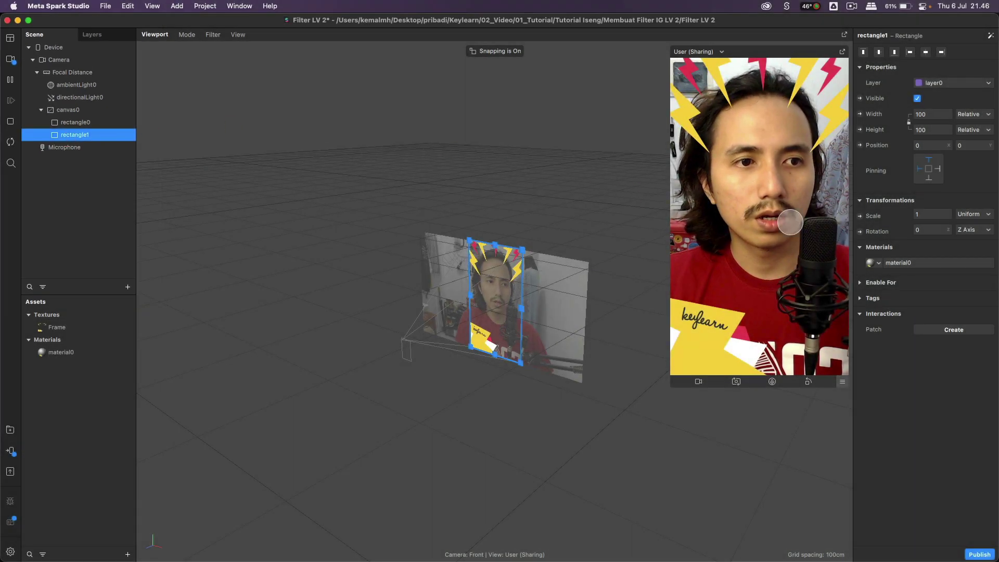
{"action": "left_click", "coordinate": [879, 263]}
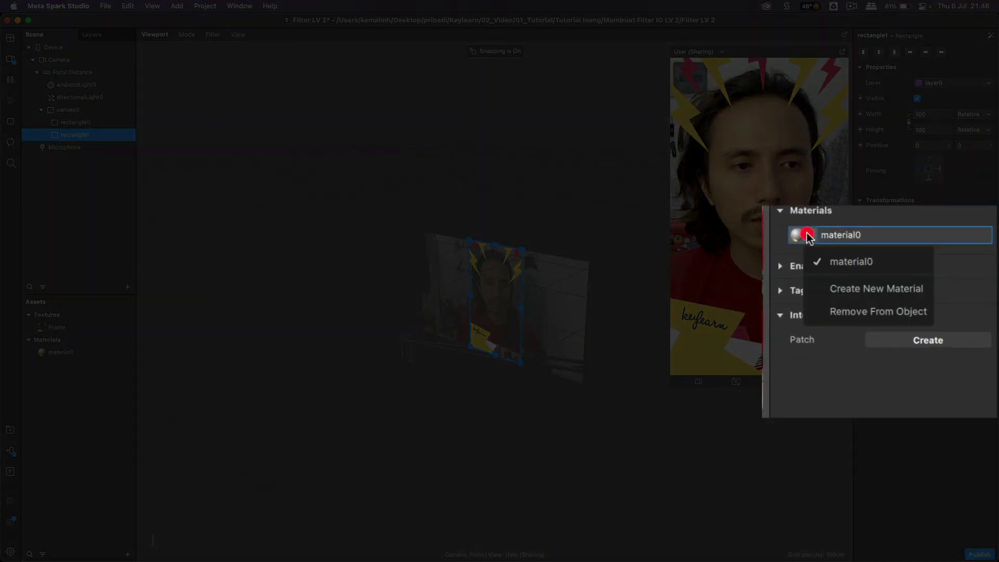
{"action": "left_click", "coordinate": [890, 289]}
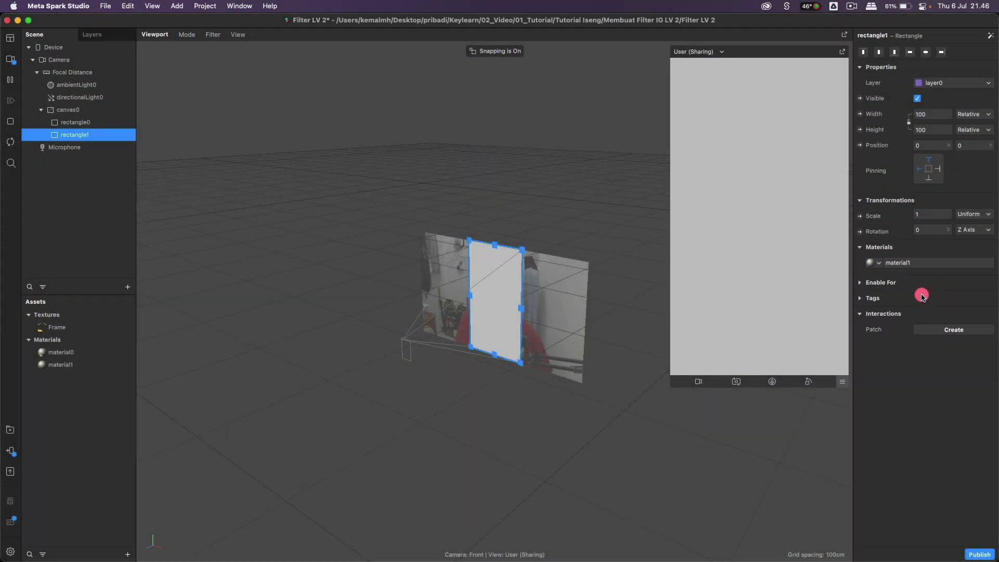
Step: Set material1's shader type to Flat and load Frame-02.png as its new diffuse texture
{"action": "left_click", "coordinate": [71, 366]}
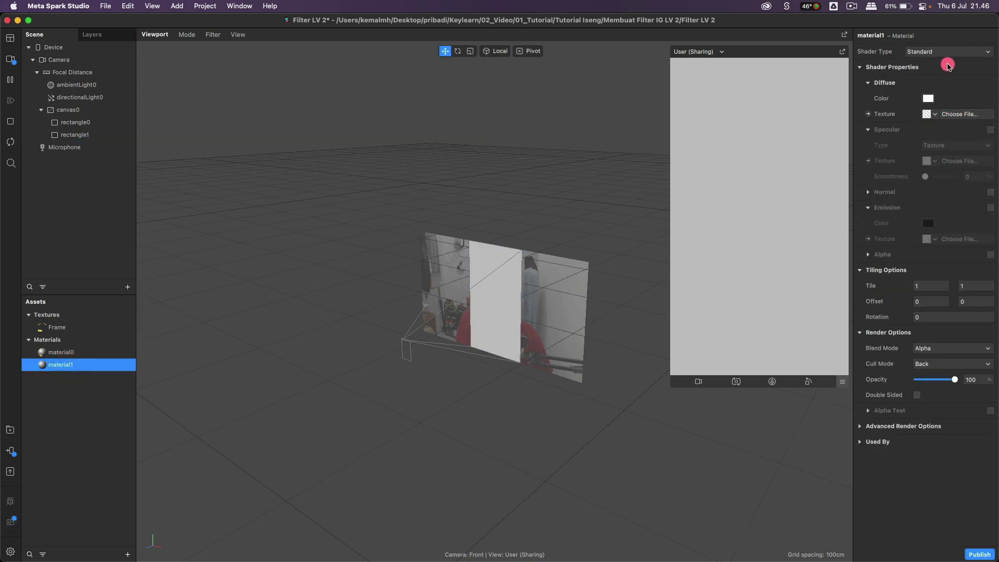
{"action": "left_click", "coordinate": [937, 52]}
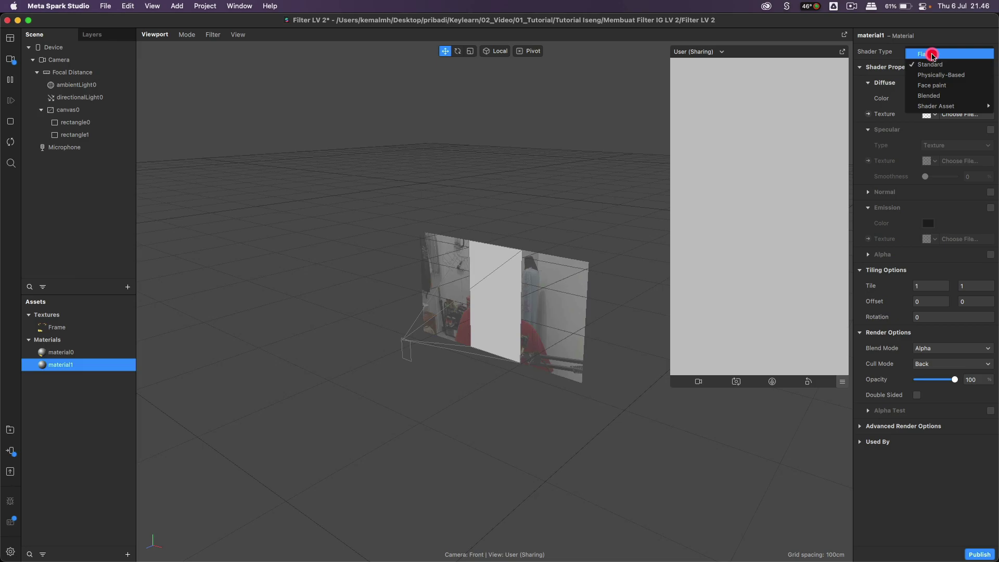
{"action": "left_click", "coordinate": [931, 54]}
{"action": "left_click", "coordinate": [931, 114]}
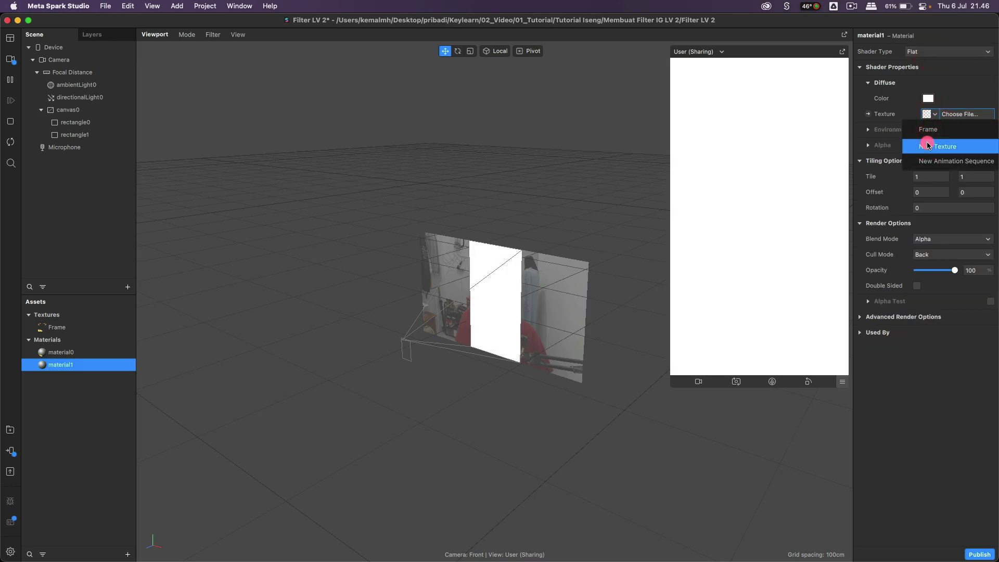
{"action": "left_click", "coordinate": [927, 146]}
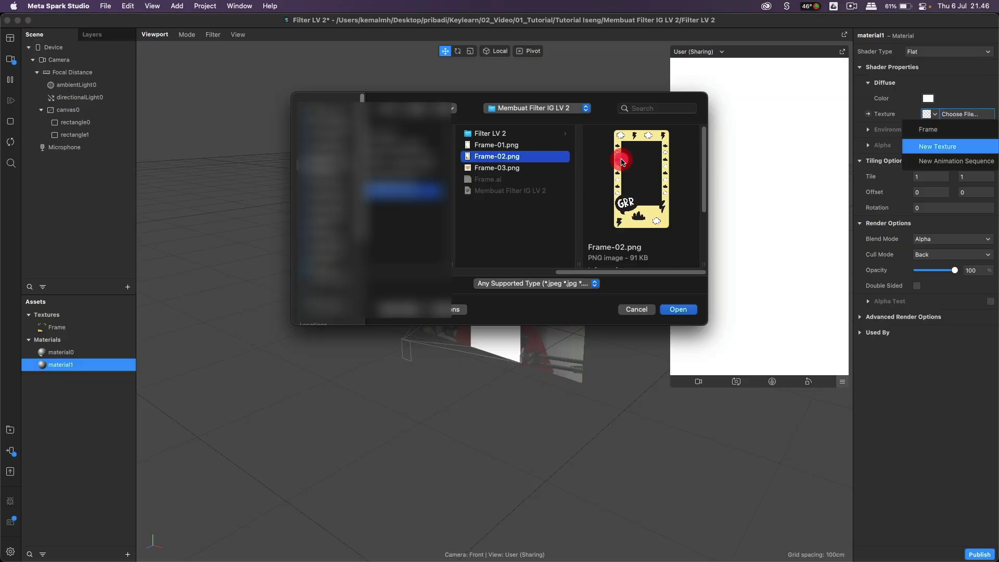
{"action": "left_click", "coordinate": [674, 310]}
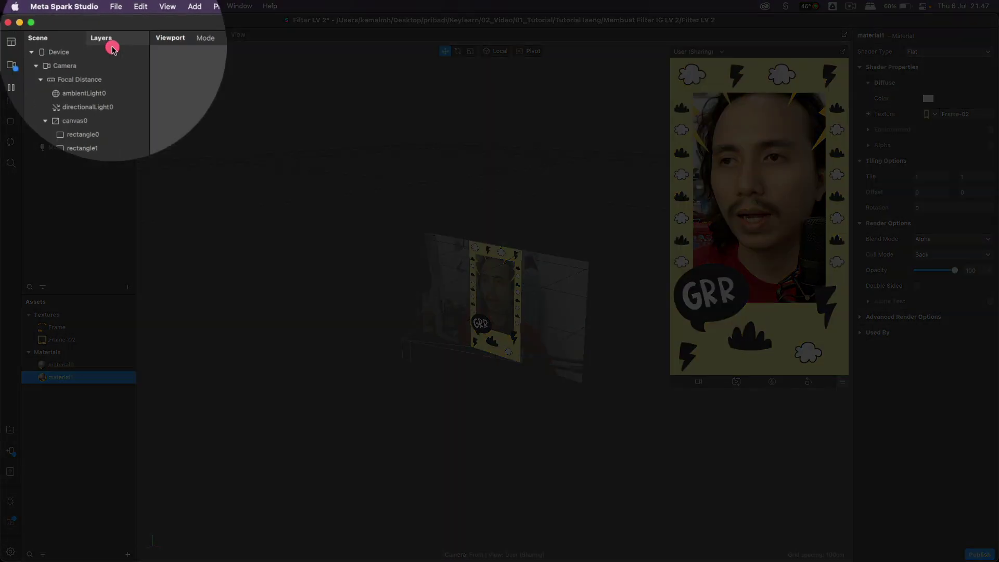
Step: Show the Patch Editor and add a Screen Tap patch to it
{"action": "left_click", "coordinate": [14, 44]}
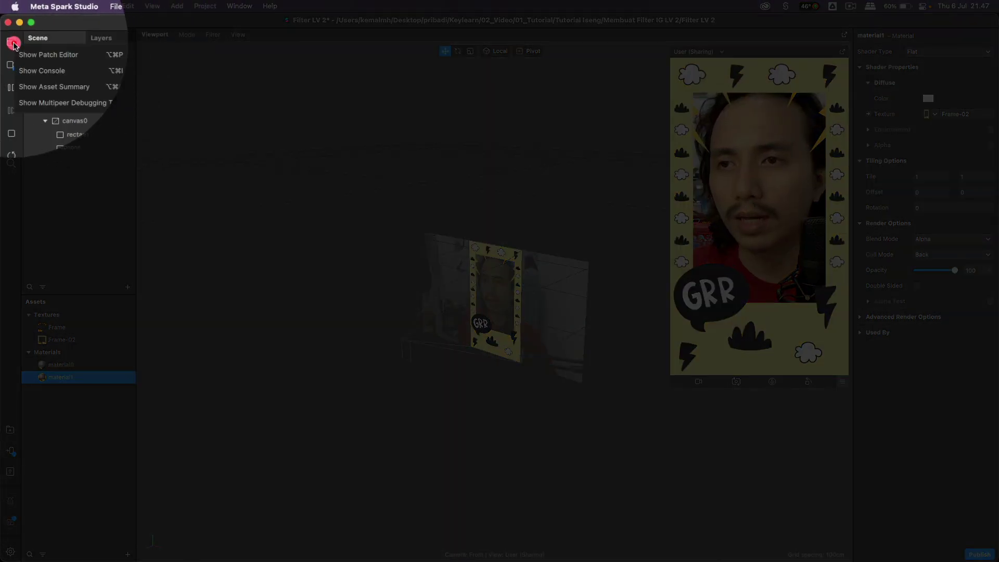
{"action": "left_click", "coordinate": [40, 55]}
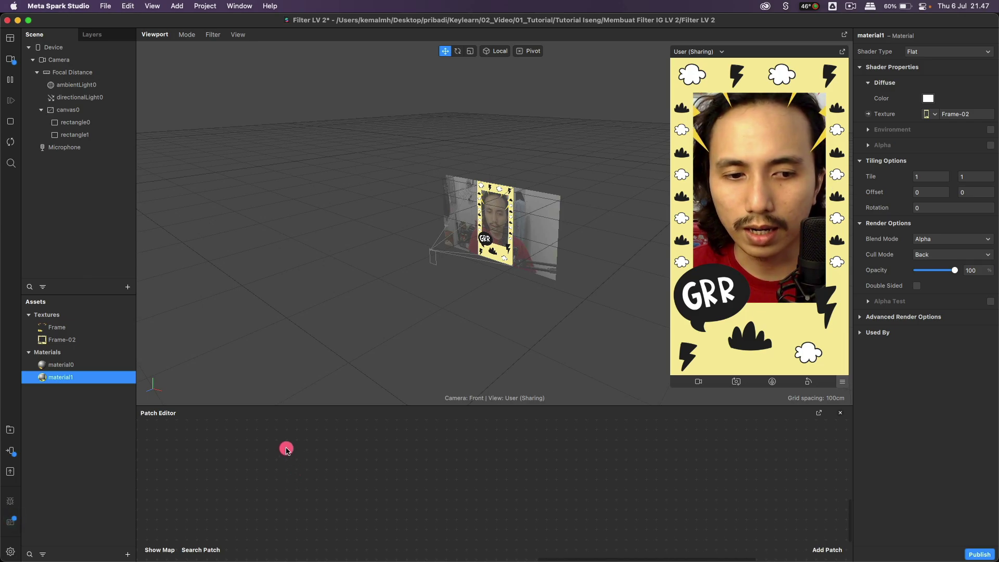
{"action": "right_click", "coordinate": [286, 449]}
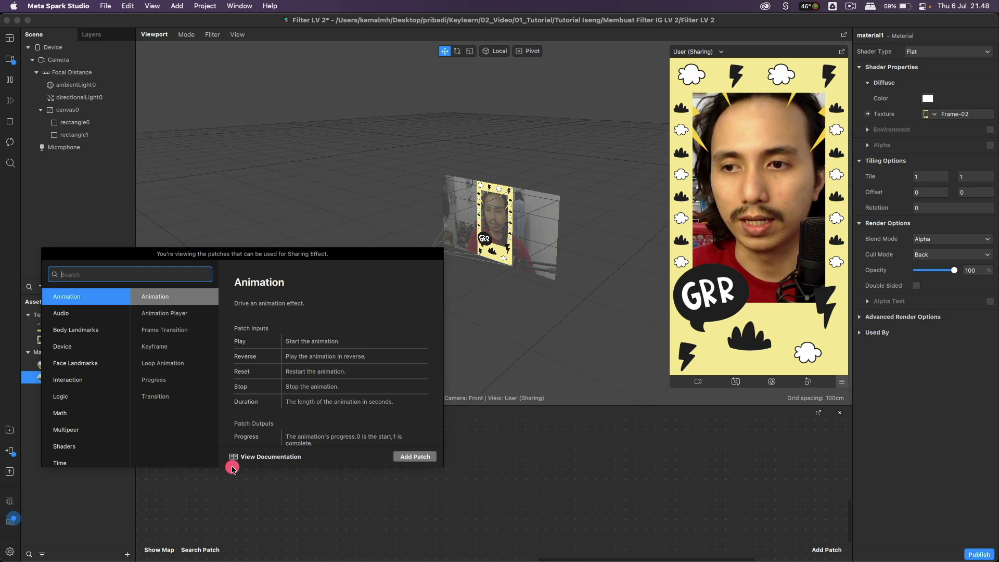
{"action": "type", "text": "scree"}
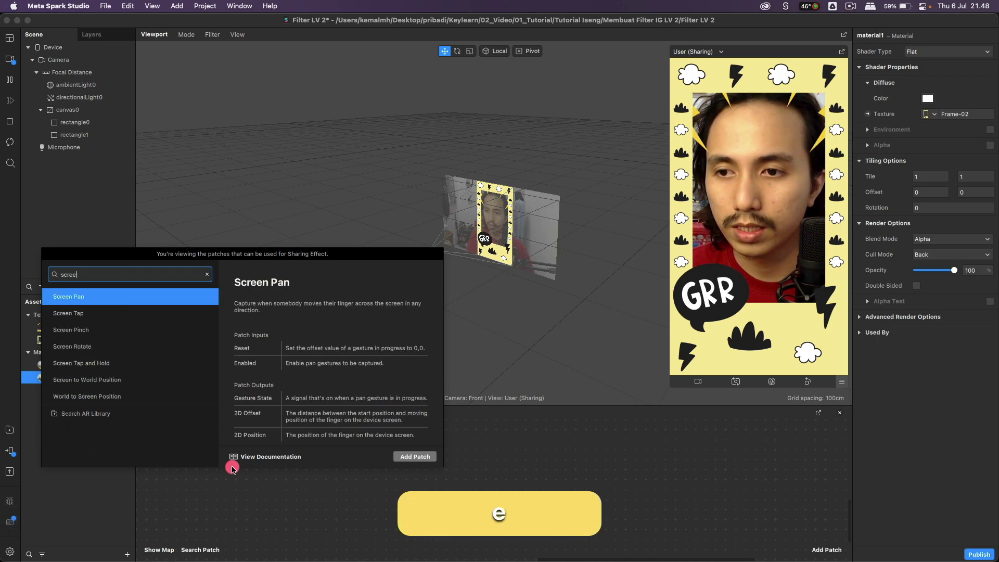
{"action": "left_click", "coordinate": [86, 313]}
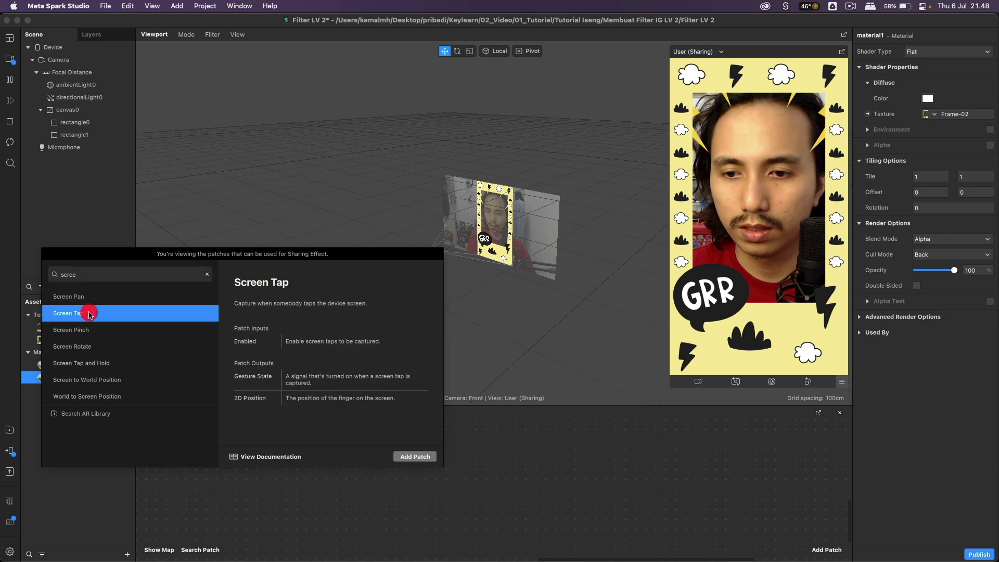
{"action": "left_click", "coordinate": [411, 456]}
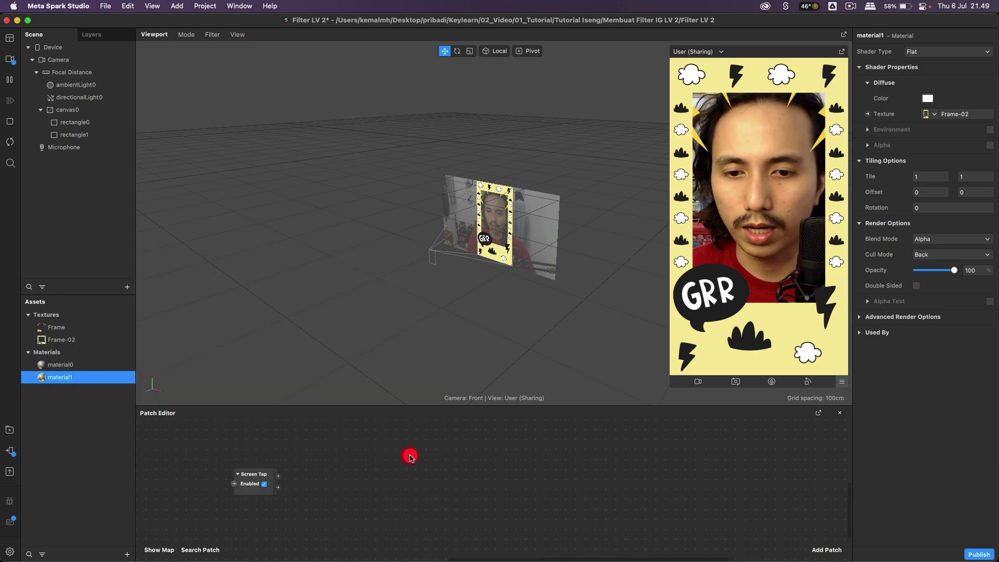
Step: Enlarge the Patch Editor and add a Counter patch, placing it just after the Screen Tap patch
{"action": "left_click_drag", "start_coordinate": [381, 406], "coordinate": [375, 267]}
{"action": "scroll", "coordinate": [302, 378], "scroll_direction": "up", "scroll_amount": 3}
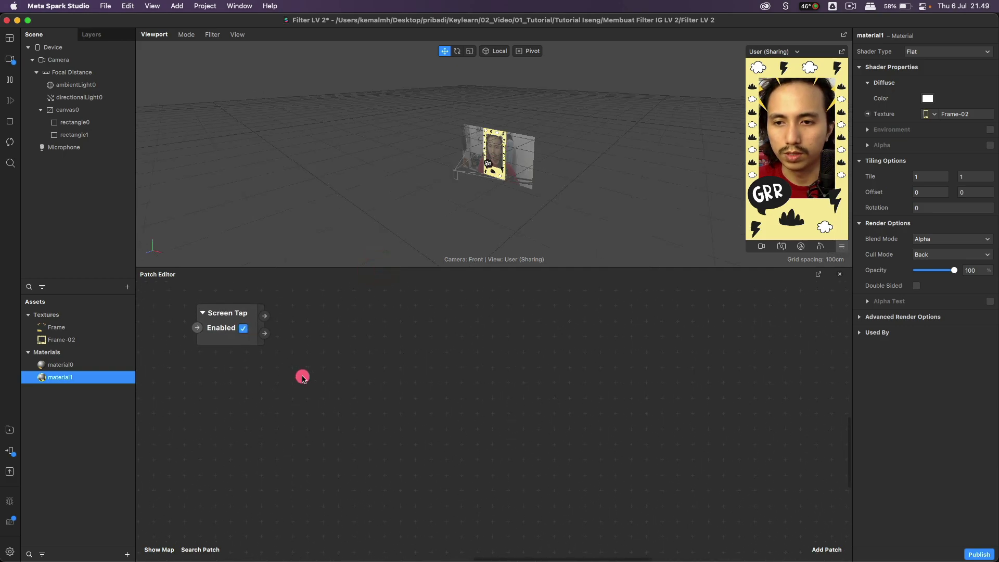
{"action": "double_click", "coordinate": [357, 363]}
{"action": "type", "text": "ciyb"}
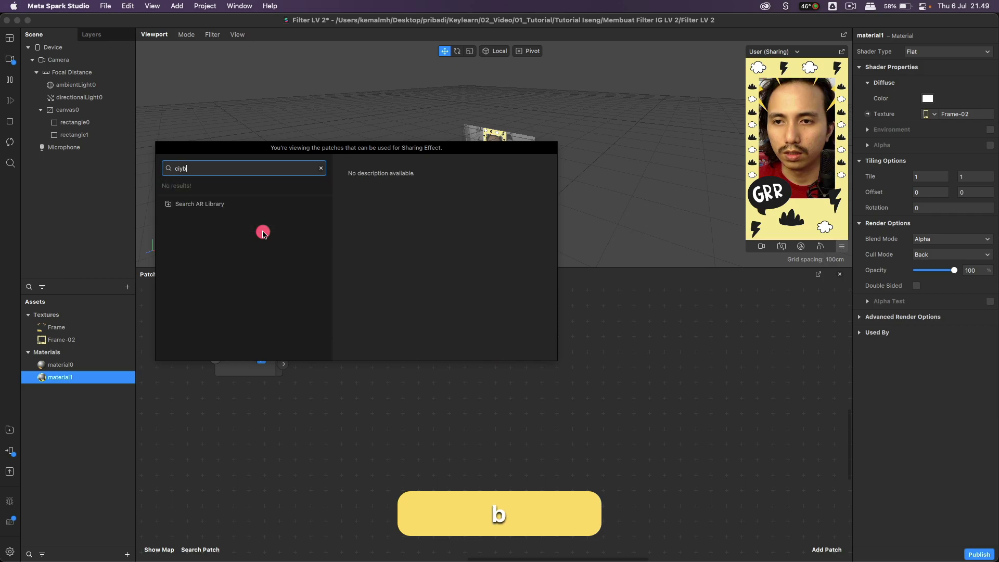
{"action": "key", "text": "BackSpace"}
{"action": "key", "text": "BackSpace"}
{"action": "key", "text": "BackSpace"}
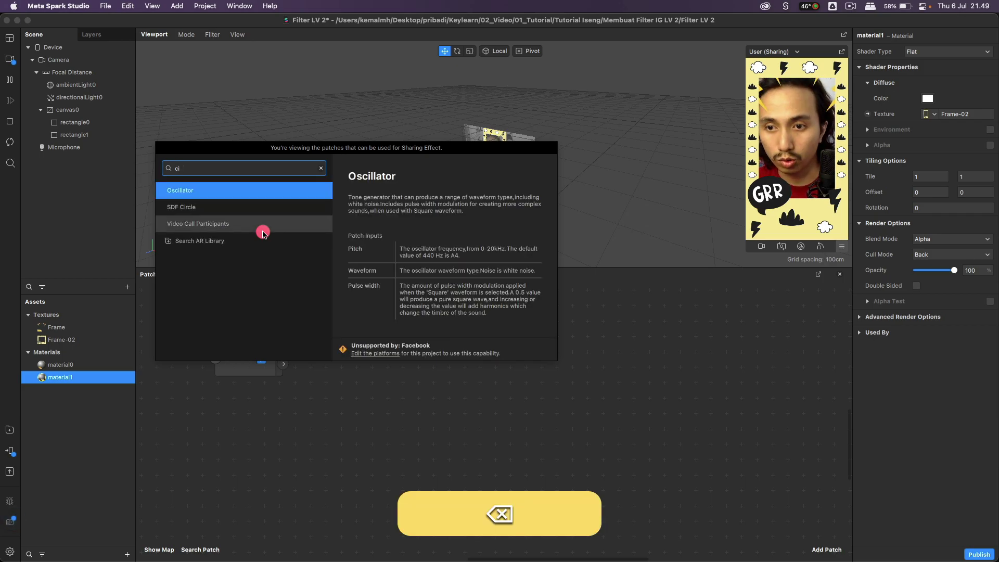
{"action": "type", "text": "ount"}
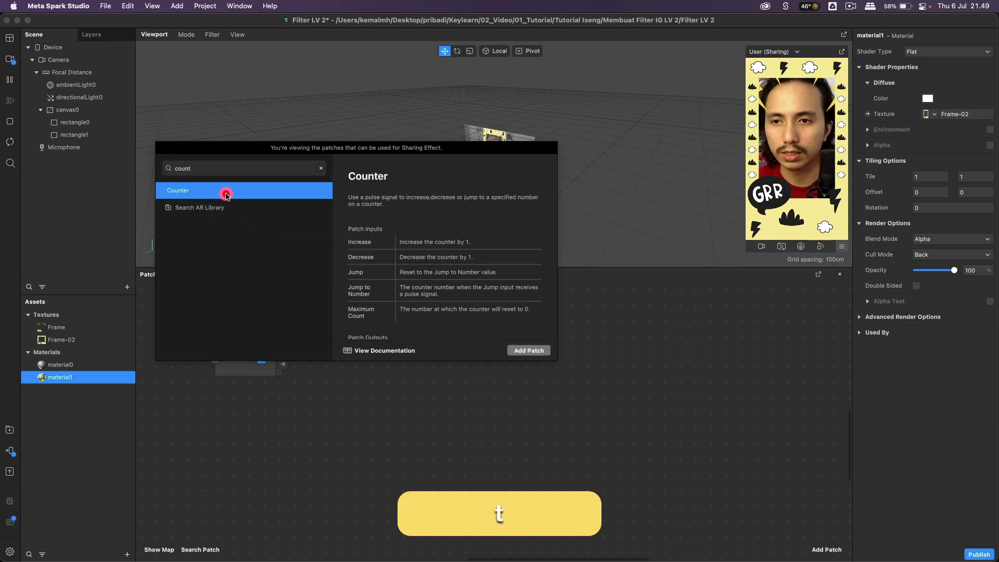
{"action": "left_click", "coordinate": [227, 195]}
{"action": "left_click", "coordinate": [528, 350]}
{"action": "left_click_drag", "start_coordinate": [440, 368], "coordinate": [416, 338]}
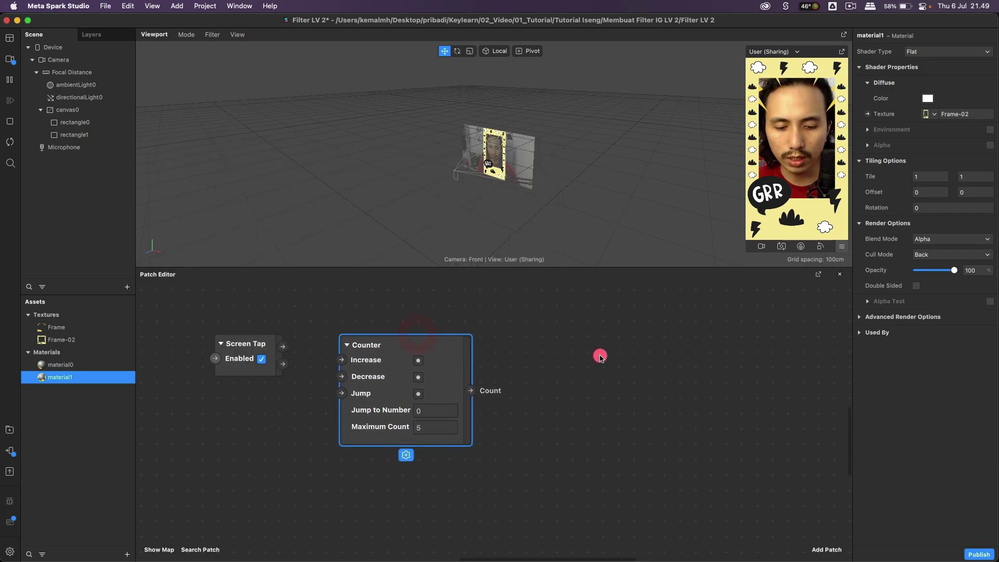
Step: Add an Option Sender patch and place it just after the Counter patch
{"action": "double_click", "coordinate": [600, 354]}
{"action": "type", "text": "o"}
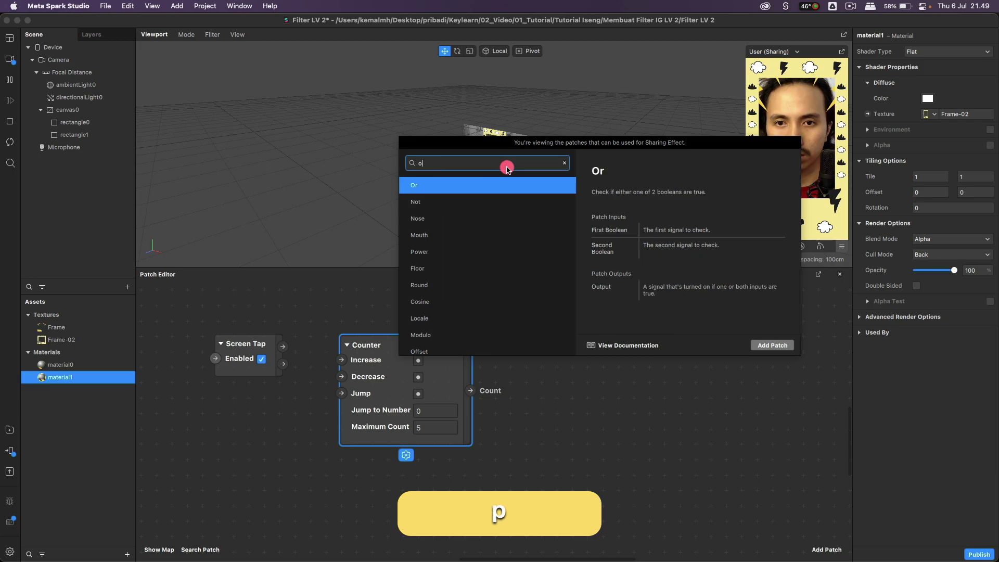
{"action": "type", "text": "ption"}
{"action": "left_click", "coordinate": [486, 201]}
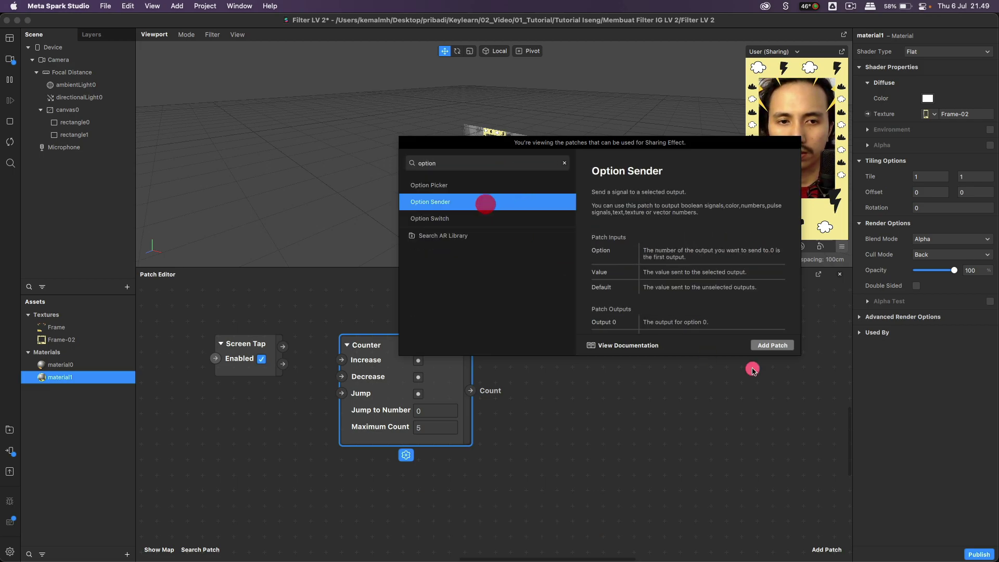
{"action": "left_click", "coordinate": [770, 344]}
{"action": "left_click_drag", "start_coordinate": [671, 366], "coordinate": [589, 345]}
Step: Connect the Screen Tap gesture output to the Counter's Increase input and set the Counter's Maximum Count to 2
{"action": "left_click", "coordinate": [446, 350]}
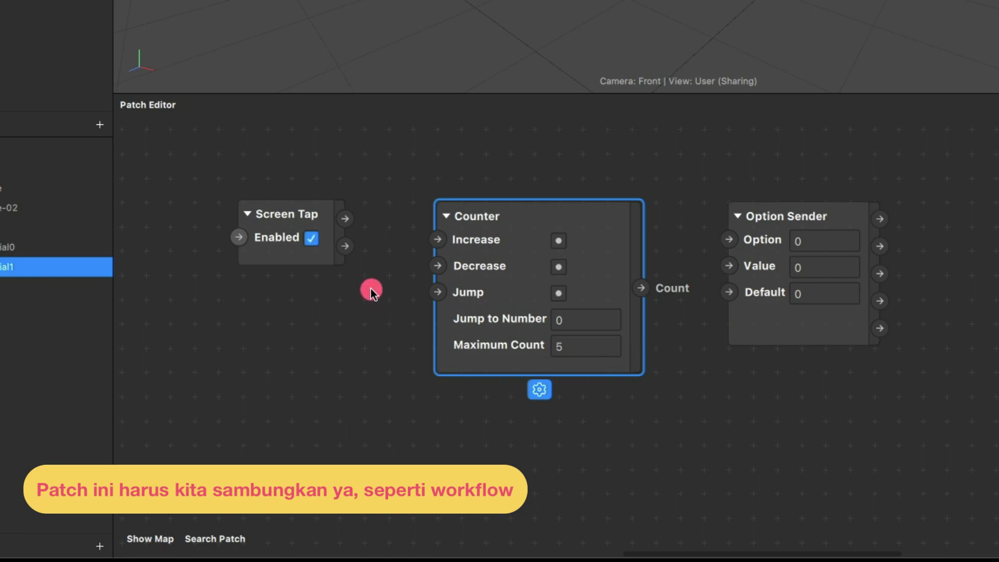
{"action": "left_click_drag", "start_coordinate": [345, 219], "coordinate": [437, 239]}
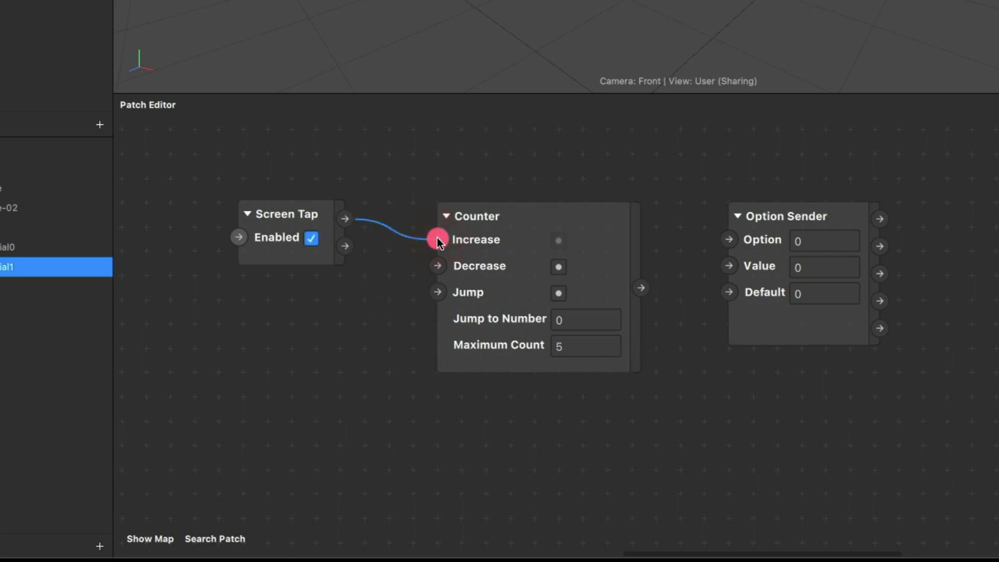
{"action": "left_click", "coordinate": [582, 344]}
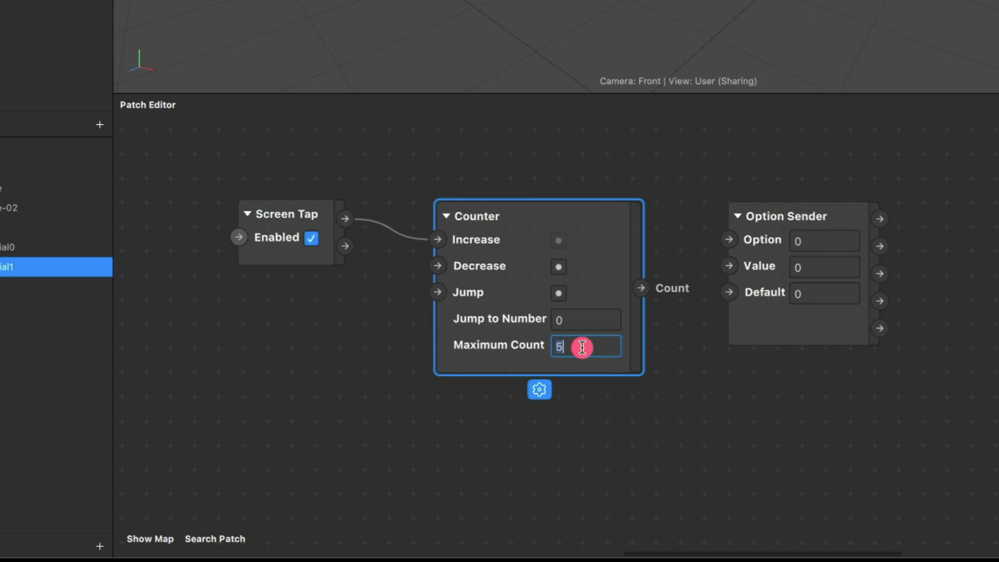
{"action": "type", "text": "5"}
{"action": "key", "text": "BackSpace"}
{"action": "type", "text": "2"}
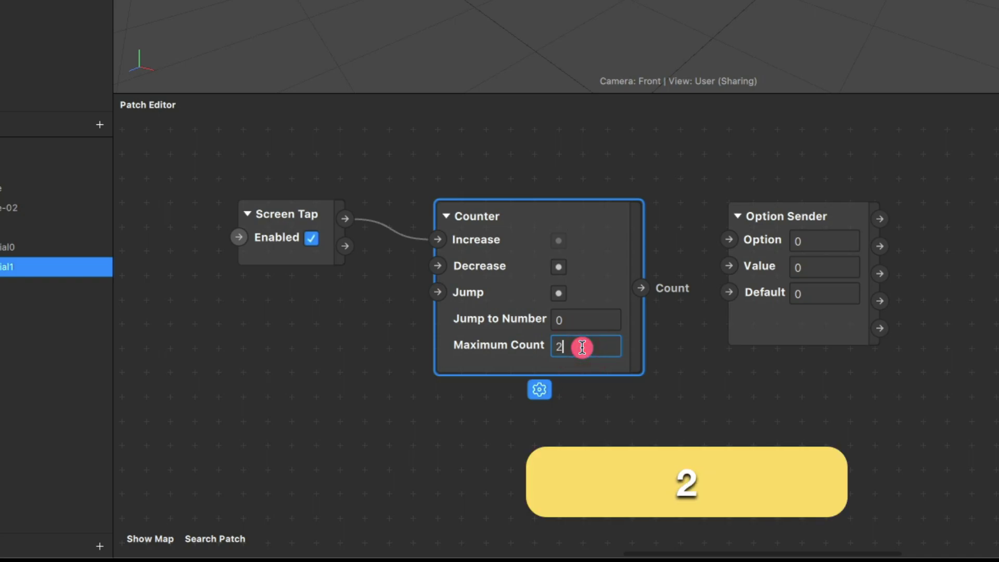
{"action": "left_click", "coordinate": [585, 298]}
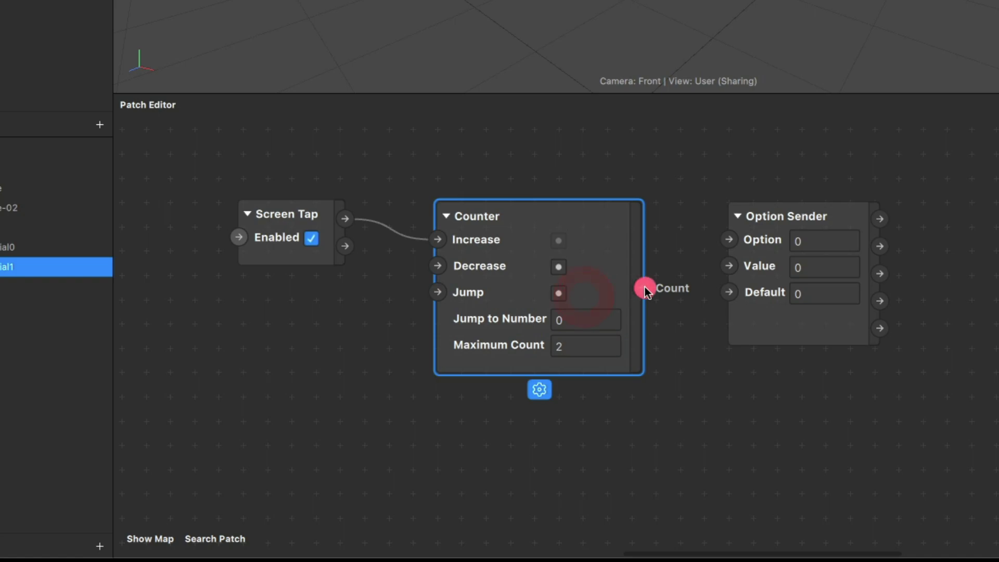
Step: Connect the Counter's Count output to the Option Sender's Option input, and make the sender Boolean with Value enabled
{"action": "left_click_drag", "start_coordinate": [652, 279], "coordinate": [729, 239]}
{"action": "left_click", "coordinate": [806, 304]}
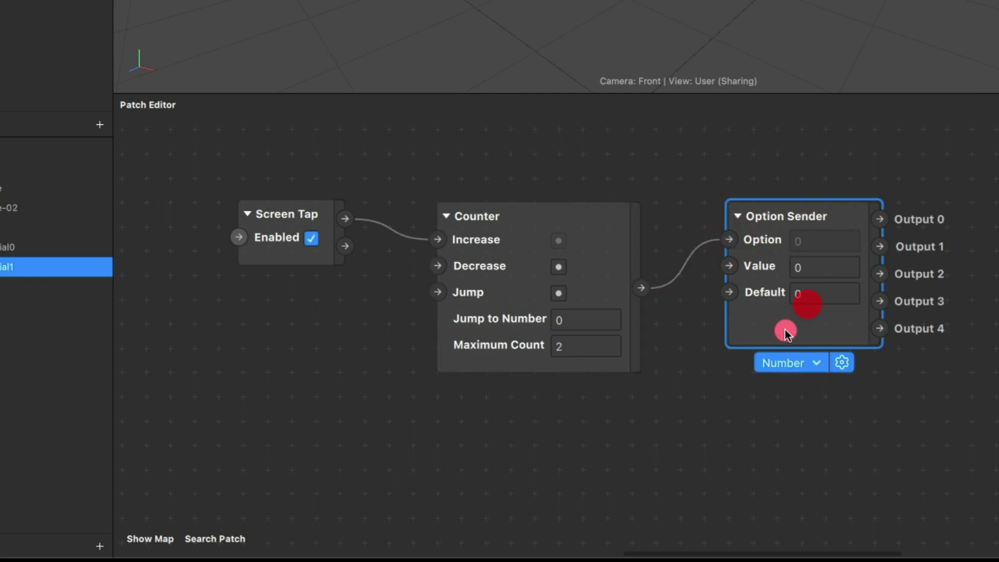
{"action": "left_click", "coordinate": [809, 364]}
{"action": "left_click", "coordinate": [806, 380]}
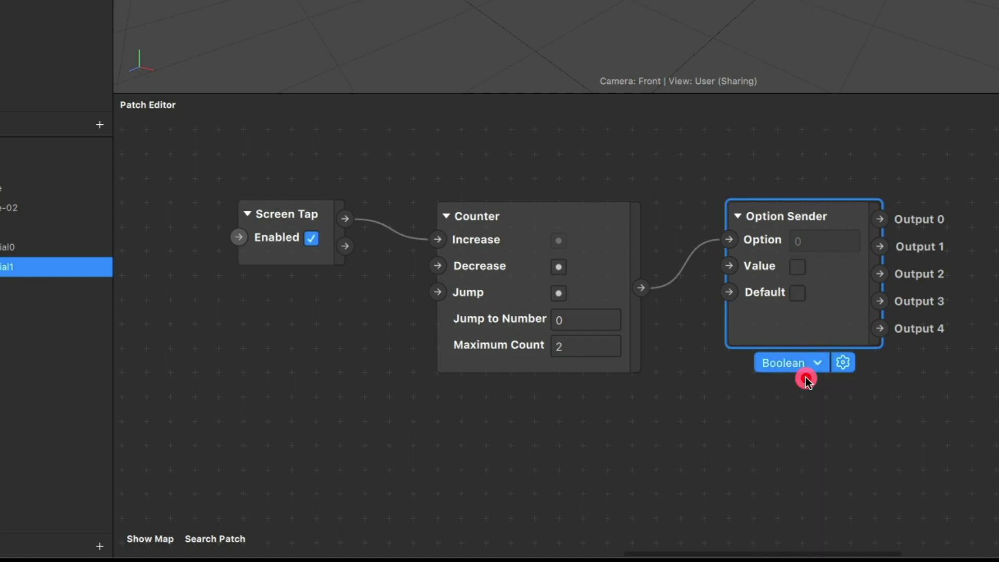
{"action": "left_click", "coordinate": [798, 271]}
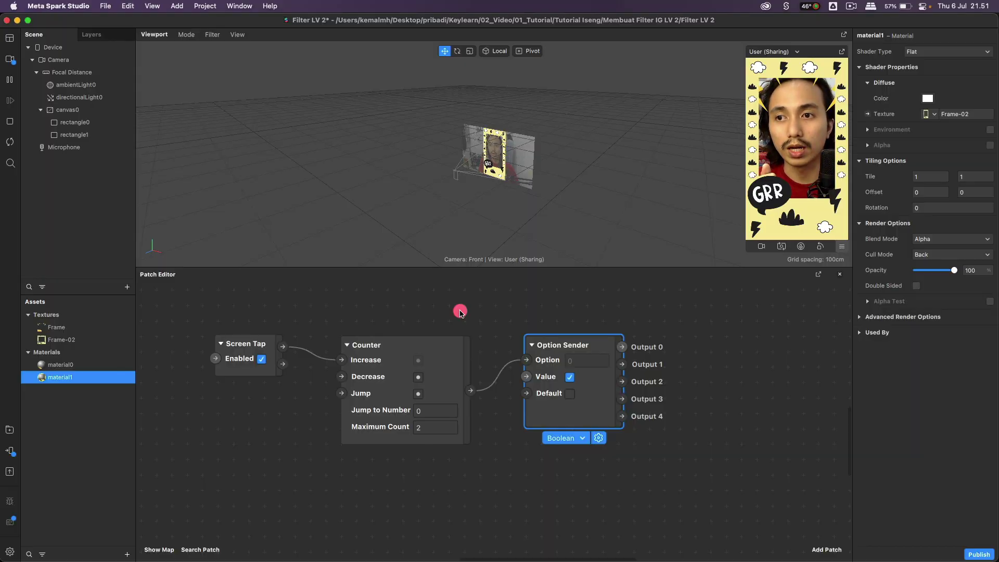
Step: Hide rectangle1 to preview the frame behind it, and make it visible again
{"action": "left_click", "coordinate": [73, 135]}
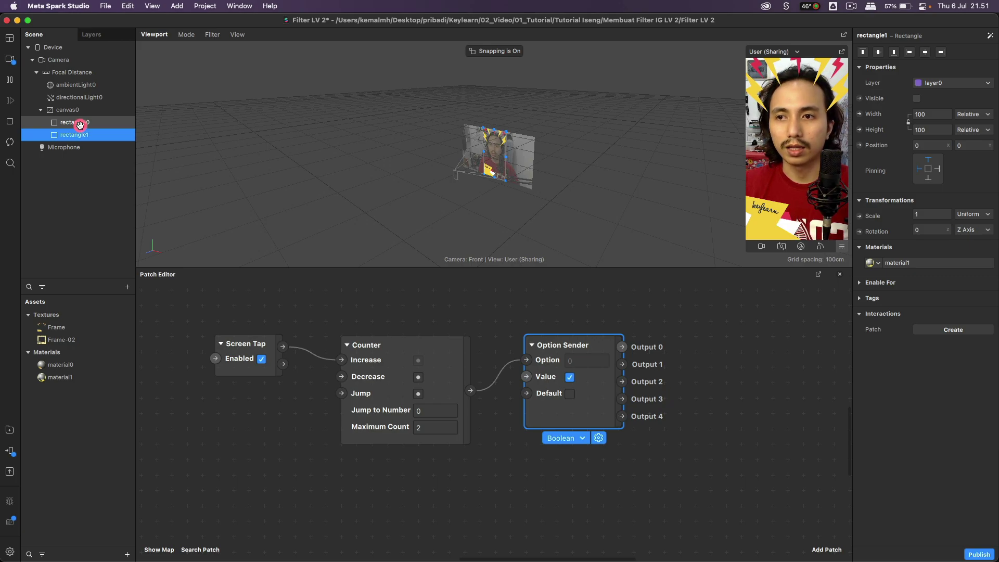
{"action": "left_click", "coordinate": [917, 98]}
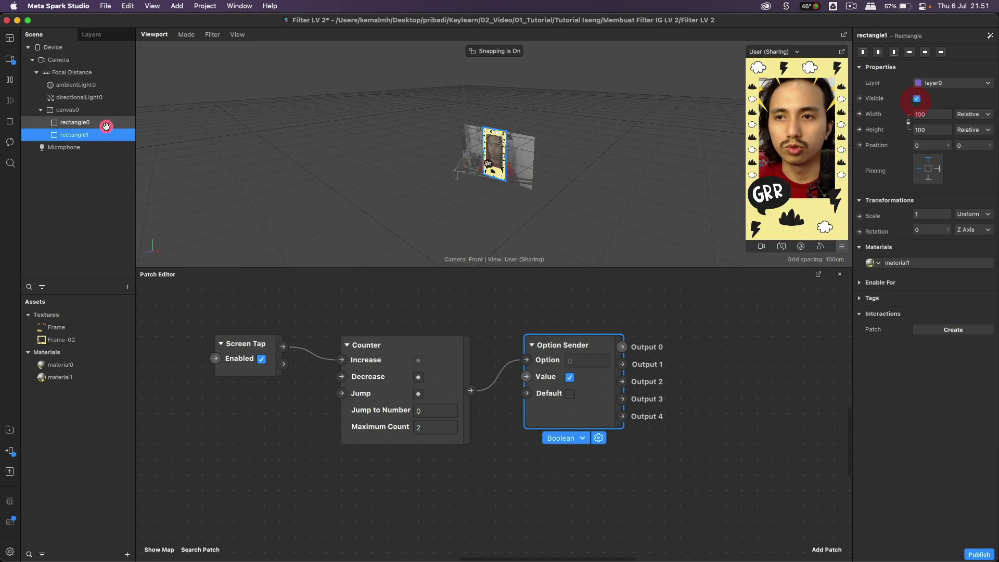
Step: Create a patch from rectangle0's Visible property, place it beyond the Option Sender's outputs and enable Visible on it
{"action": "left_click", "coordinate": [108, 127]}
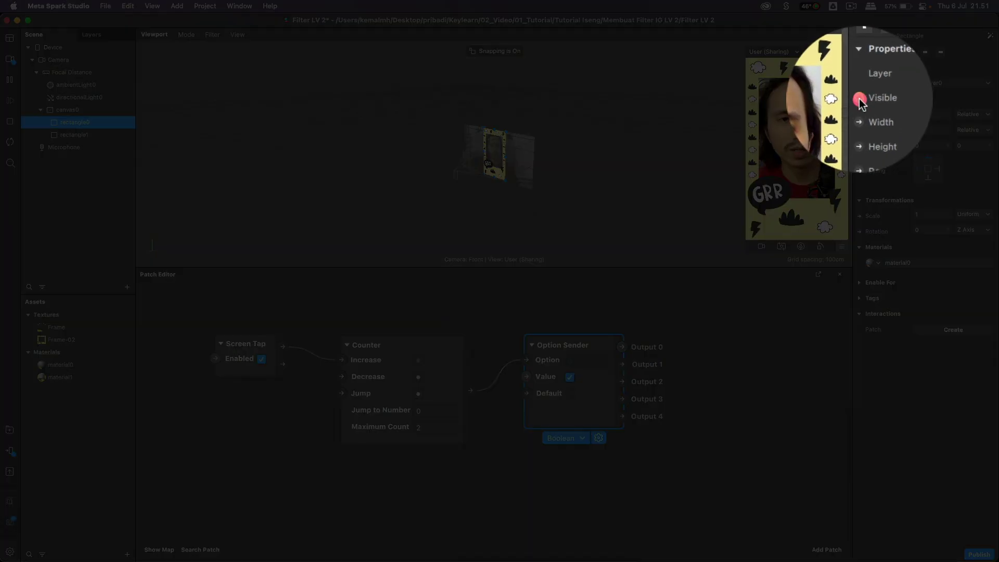
{"action": "left_click", "coordinate": [859, 97]}
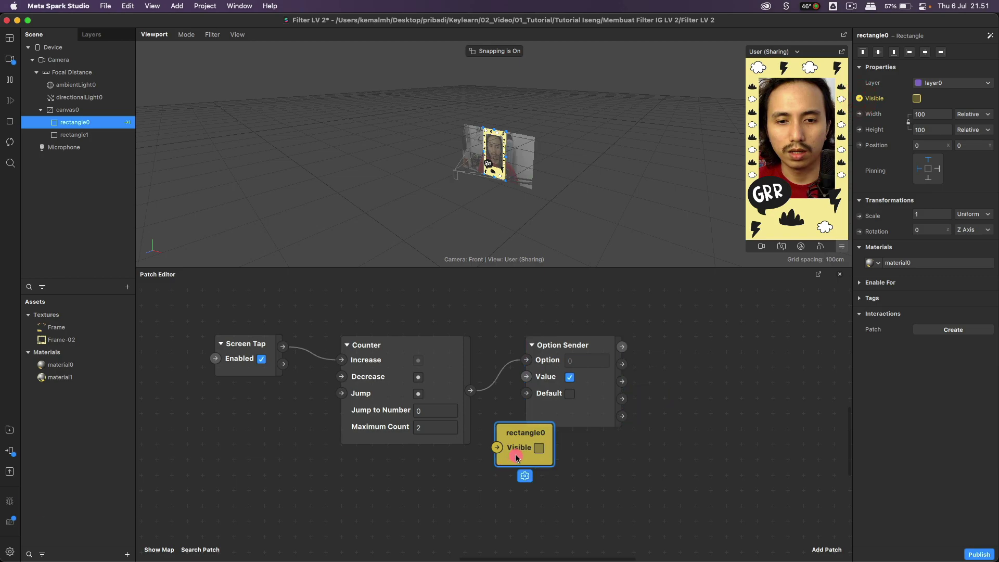
{"action": "left_click_drag", "start_coordinate": [523, 452], "coordinate": [715, 349]}
{"action": "left_click", "coordinate": [722, 345]}
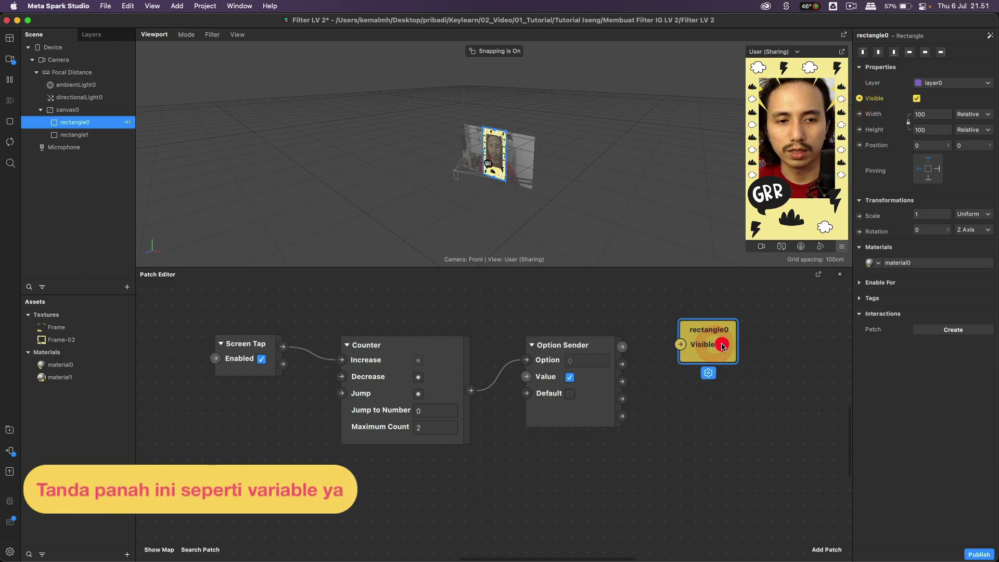
Step: Create a patch from rectangle1's Visible property below rectangle0's, and connect the Option Sender's first two outputs to rectangle0 and rectangle1 respectively
{"action": "left_click", "coordinate": [89, 136]}
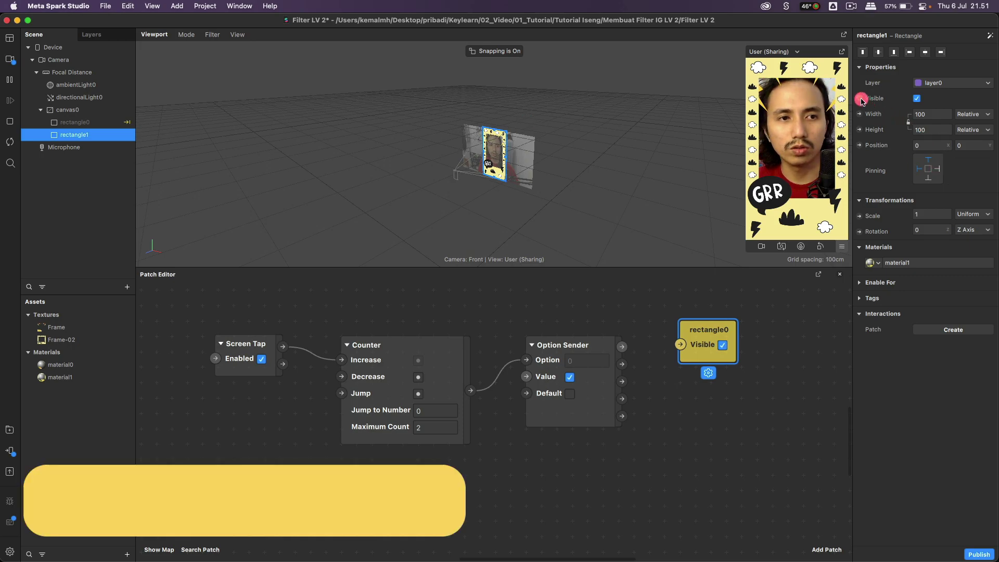
{"action": "left_click", "coordinate": [860, 99]}
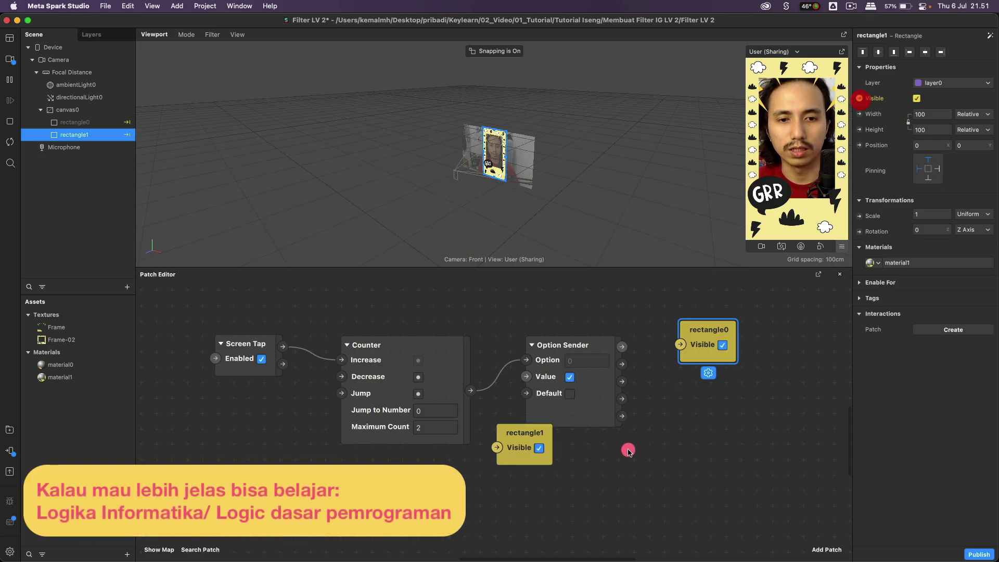
{"action": "left_click_drag", "start_coordinate": [516, 461], "coordinate": [707, 405]}
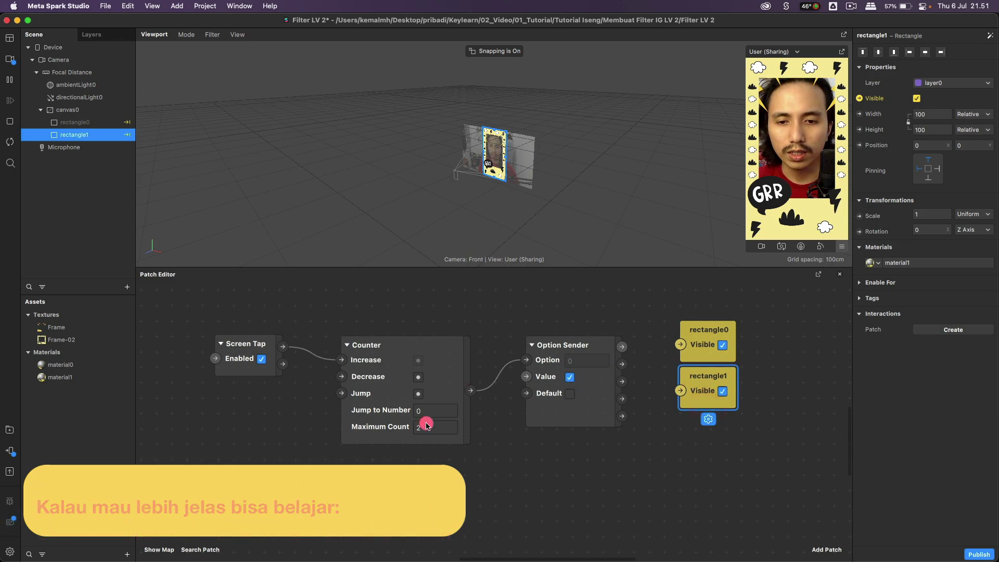
{"action": "left_click_drag", "start_coordinate": [621, 351], "coordinate": [682, 346]}
{"action": "left_click_drag", "start_coordinate": [624, 363], "coordinate": [680, 393]}
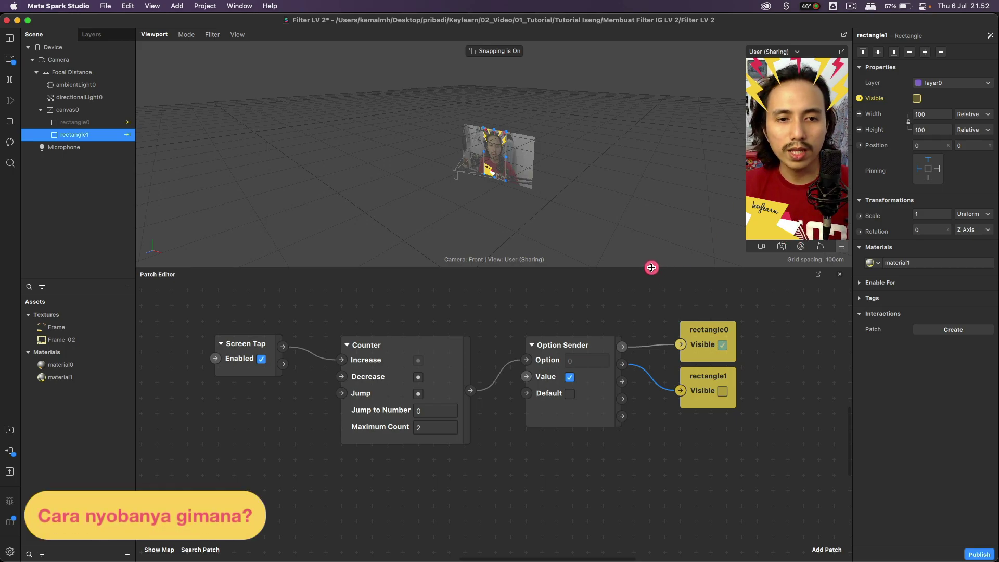
Step: Enlarge the viewport and the device preview, and enable Simulate Touch for the preview
{"action": "left_click_drag", "start_coordinate": [651, 267], "coordinate": [652, 364]}
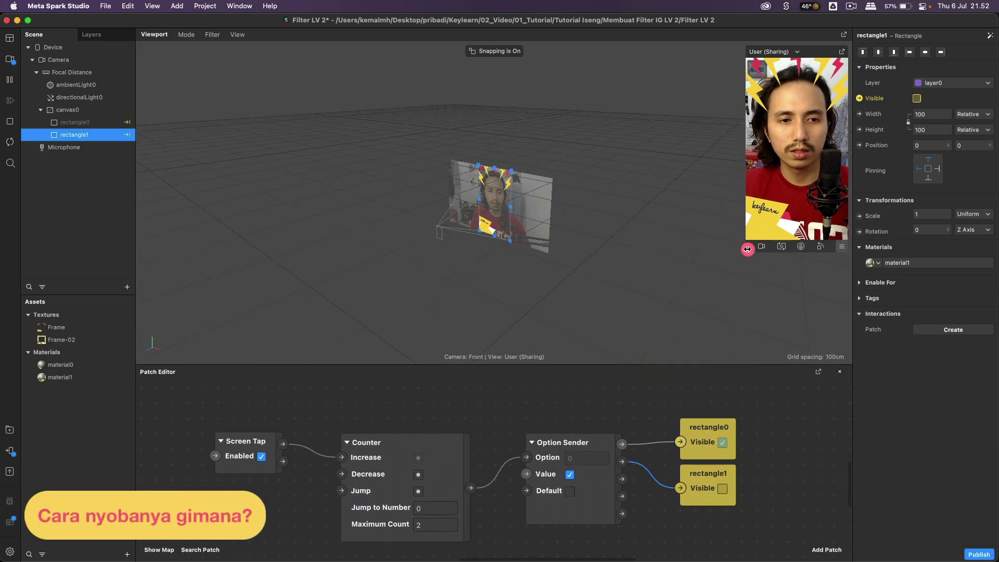
{"action": "left_click_drag", "start_coordinate": [747, 249], "coordinate": [721, 336]}
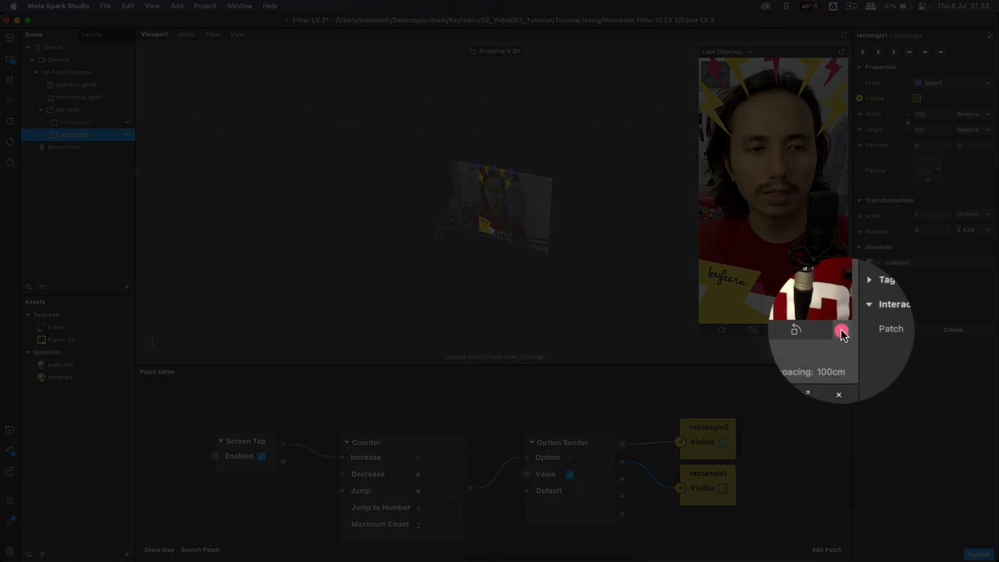
{"action": "left_click", "coordinate": [844, 331]}
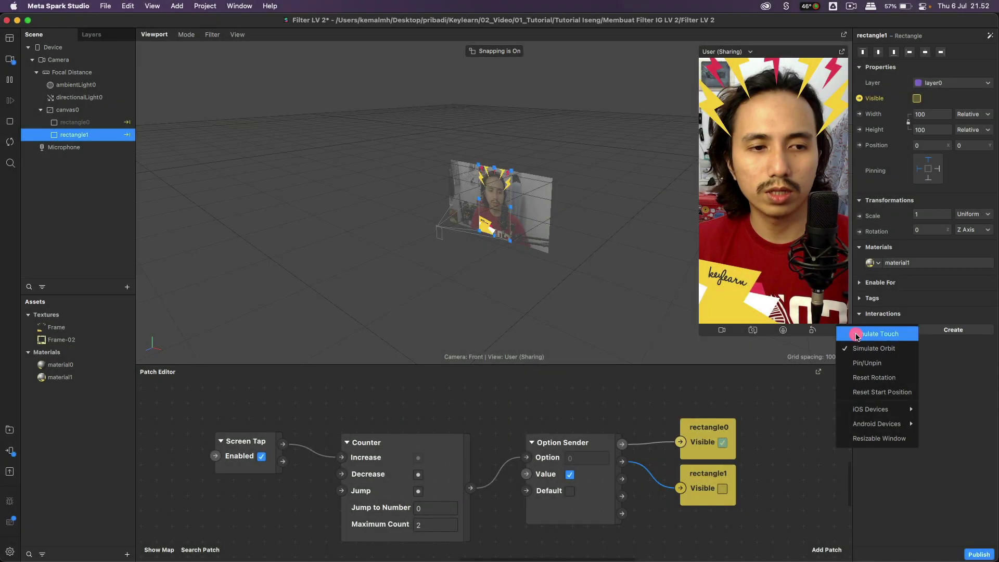
{"action": "left_click", "coordinate": [855, 335]}
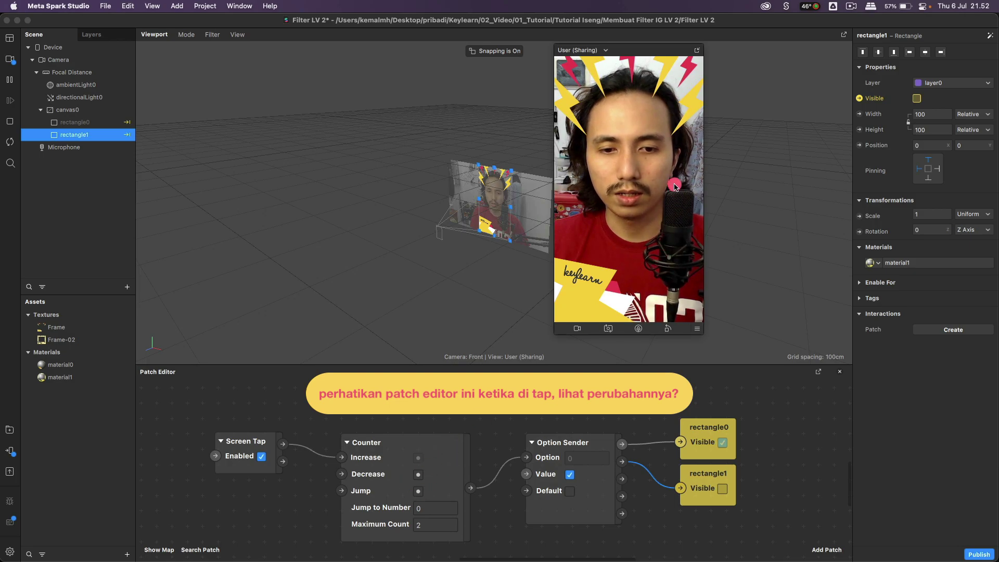
Step: Test the frame switching by tapping the device preview repeatedly and checking the Visible states of the rectangle0 and rectangle1 patches
{"action": "left_click", "coordinate": [635, 166]}
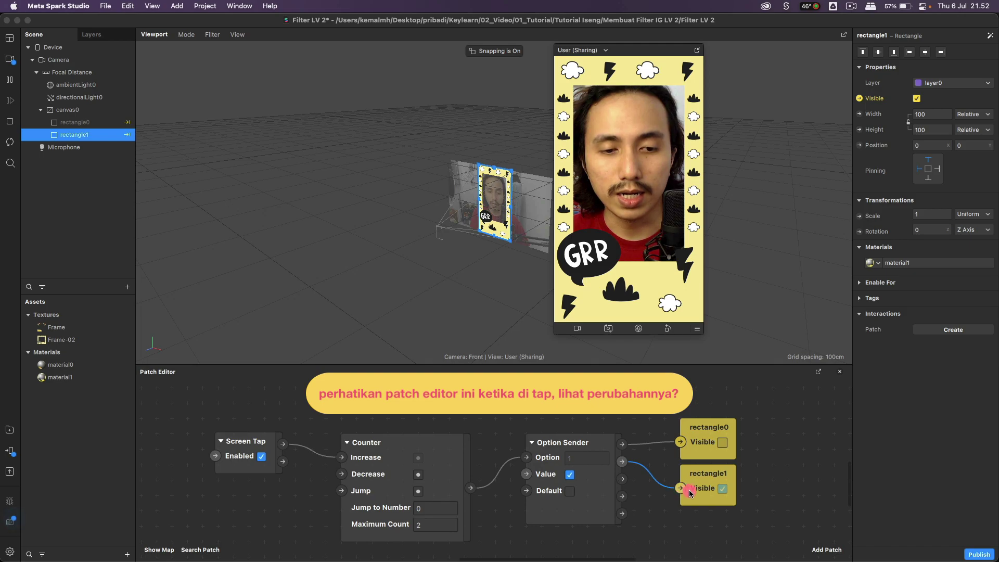
{"action": "left_click", "coordinate": [722, 489]}
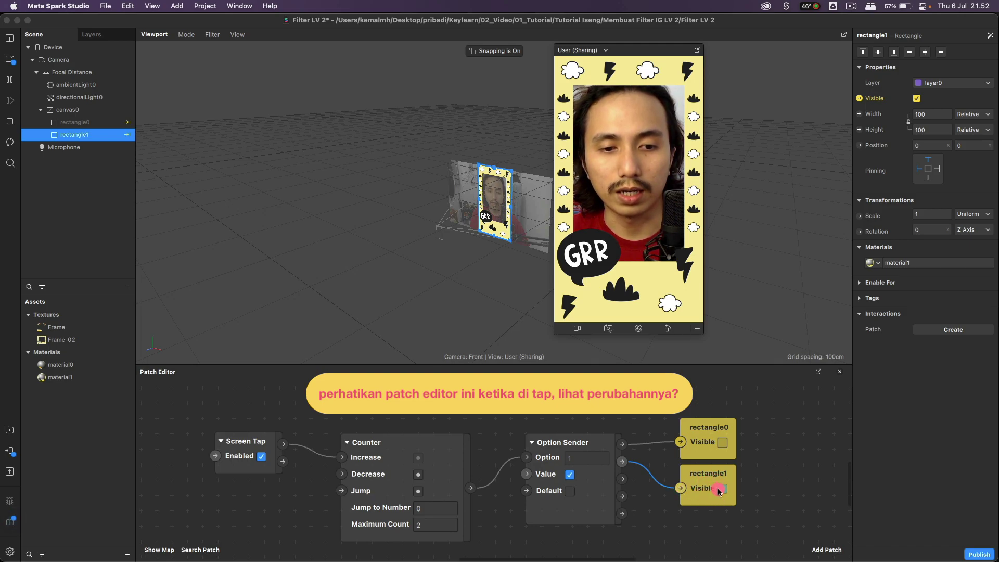
{"action": "left_click", "coordinate": [643, 222]}
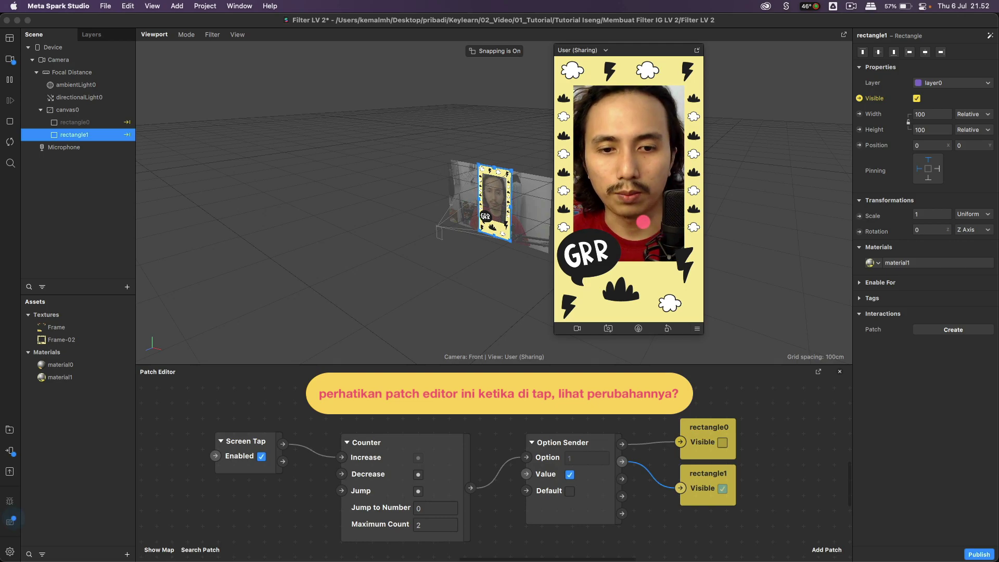
{"action": "left_click", "coordinate": [567, 459]}
{"action": "left_click", "coordinate": [603, 460]}
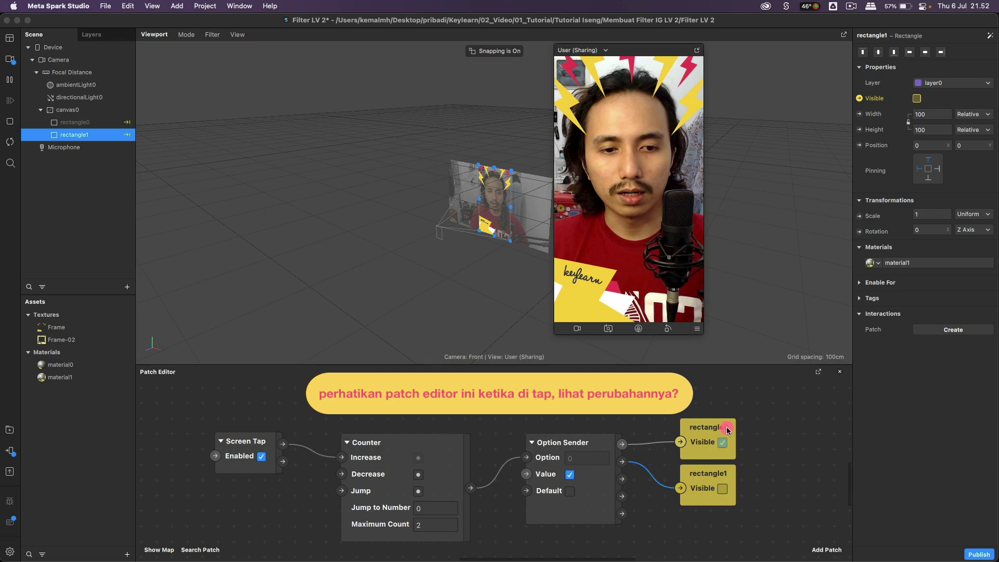
{"action": "left_click", "coordinate": [665, 351]}
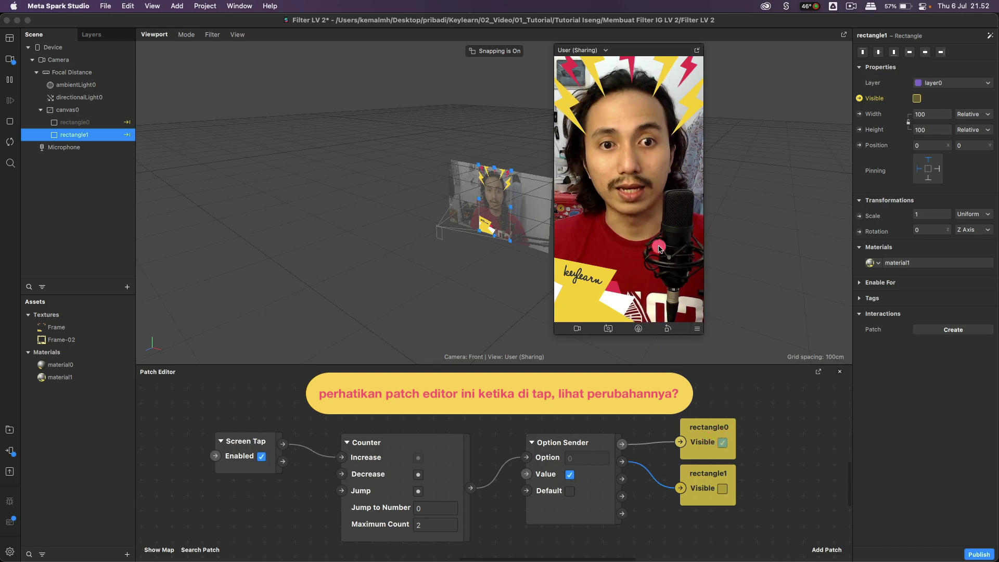
{"action": "left_click", "coordinate": [636, 207]}
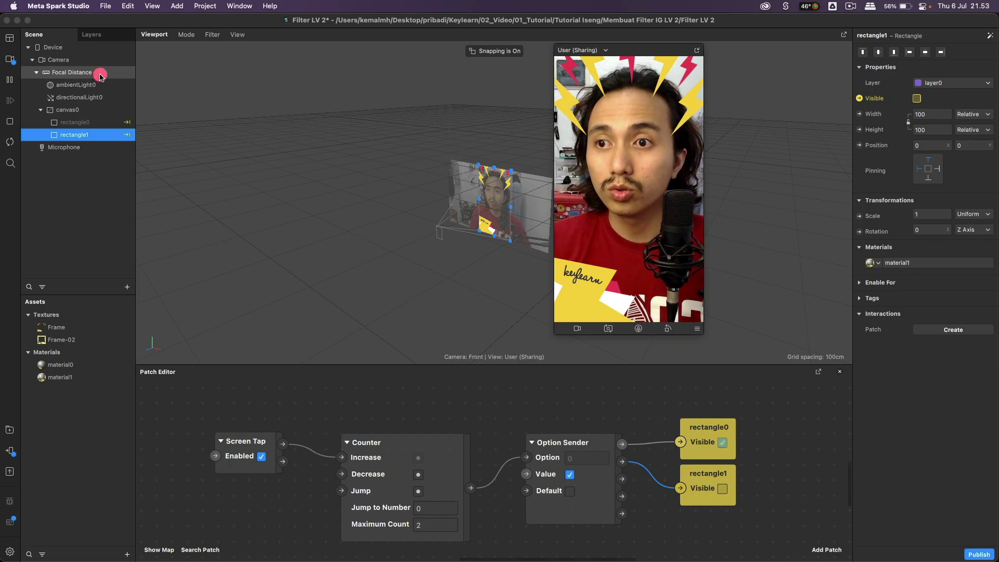
Step: Add a Face Tracker object under Focal Distance in the scene
{"action": "left_click", "coordinate": [80, 77]}
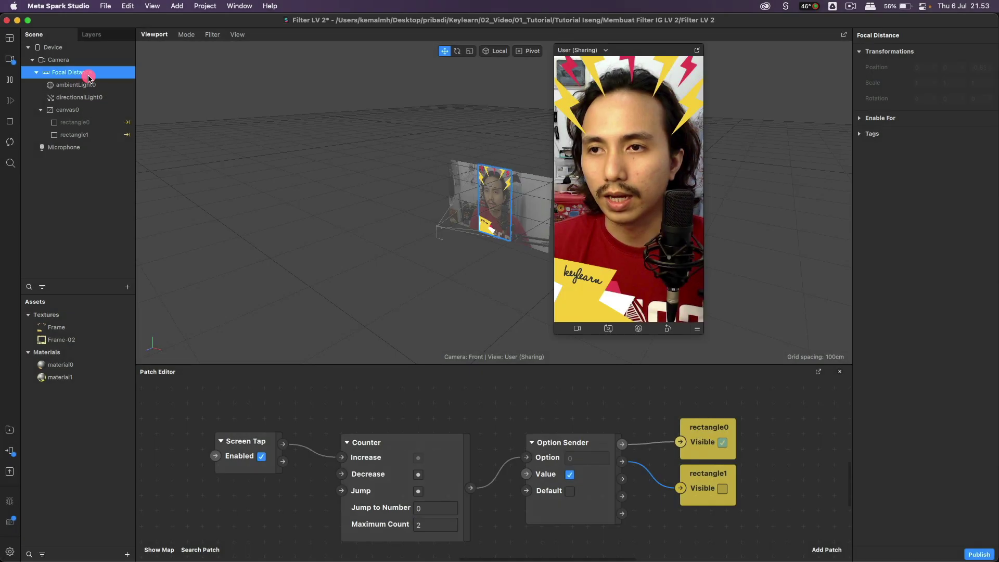
{"action": "right_click", "coordinate": [86, 78]}
{"action": "mouse_move", "coordinate": [99, 90]}
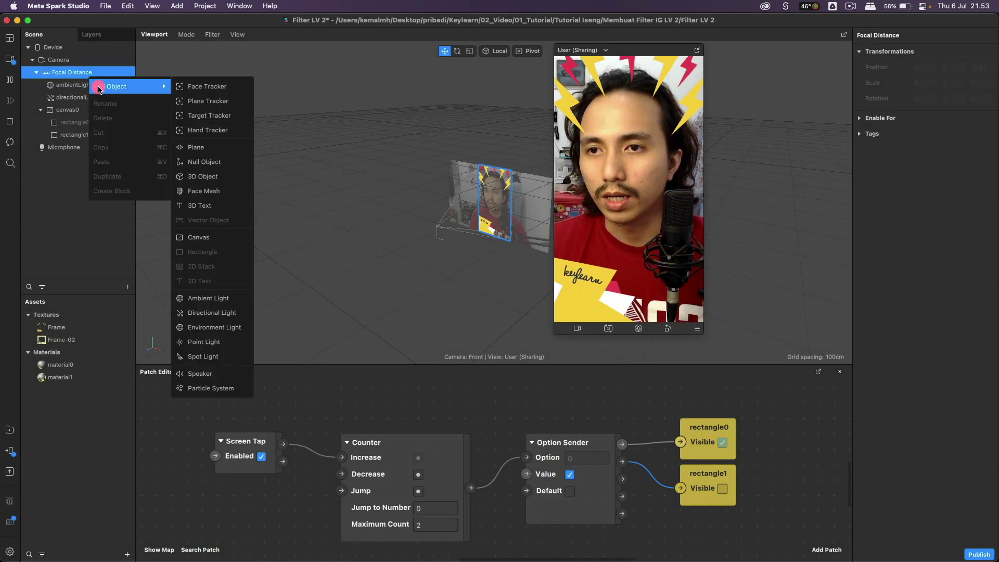
{"action": "left_click", "coordinate": [202, 91]}
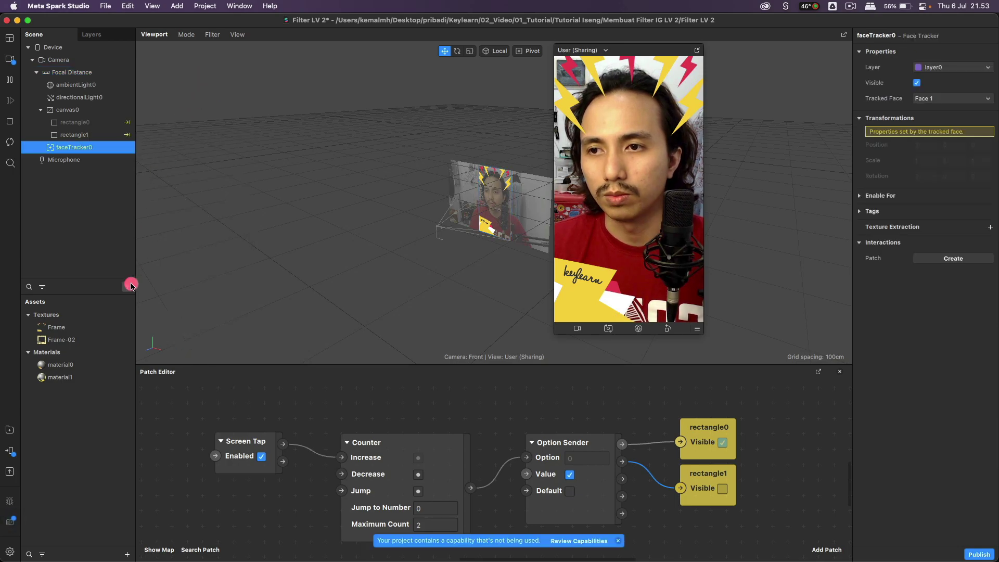
Step: Insert a Plane object into the scene from the 3D Objects category
{"action": "left_click", "coordinate": [98, 219]}
{"action": "left_click", "coordinate": [126, 288]}
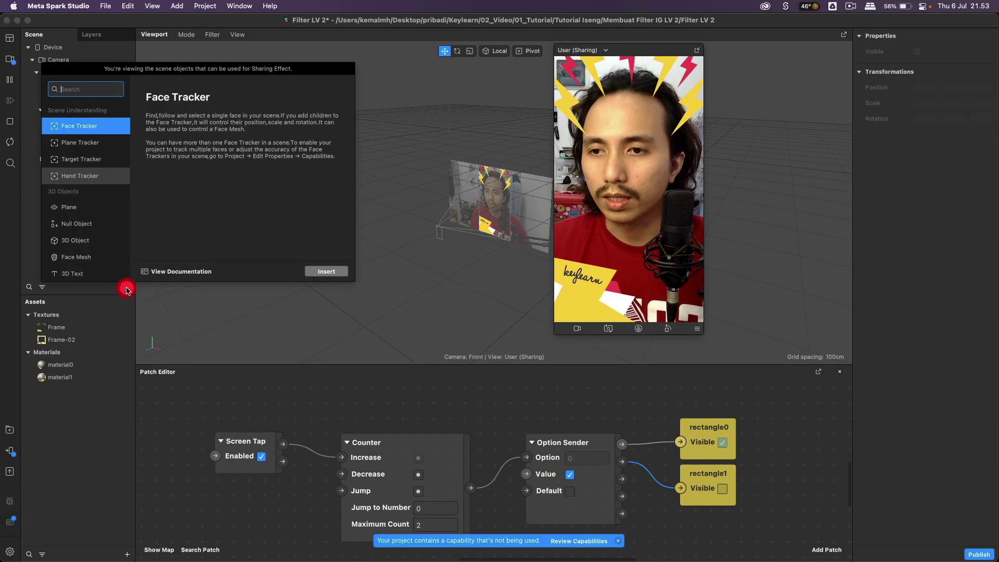
{"action": "scroll", "coordinate": [78, 213], "scroll_direction": "down", "scroll_amount": 2}
{"action": "scroll", "coordinate": [92, 217], "scroll_direction": "down", "scroll_amount": 1}
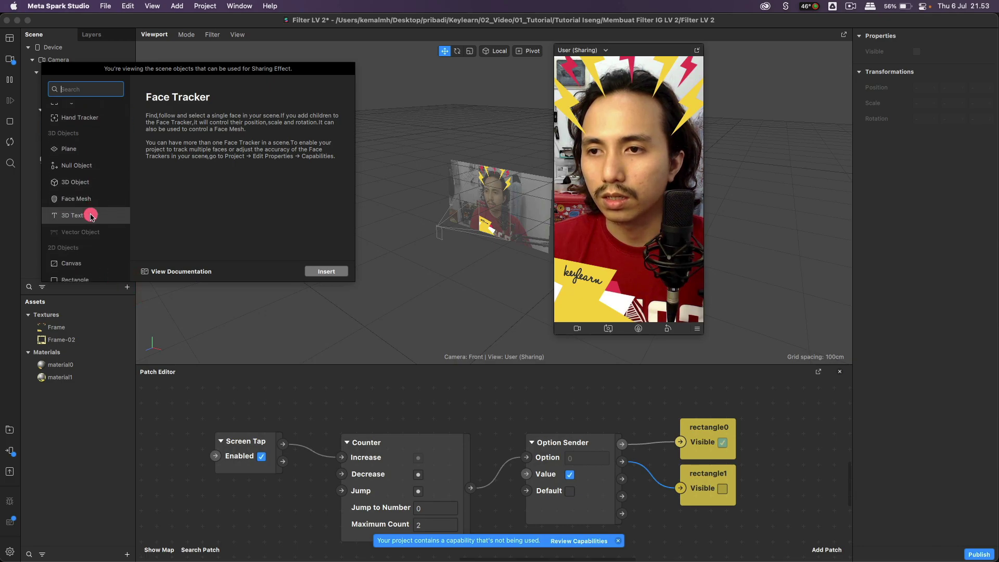
{"action": "scroll", "coordinate": [92, 217], "scroll_direction": "down", "scroll_amount": 2}
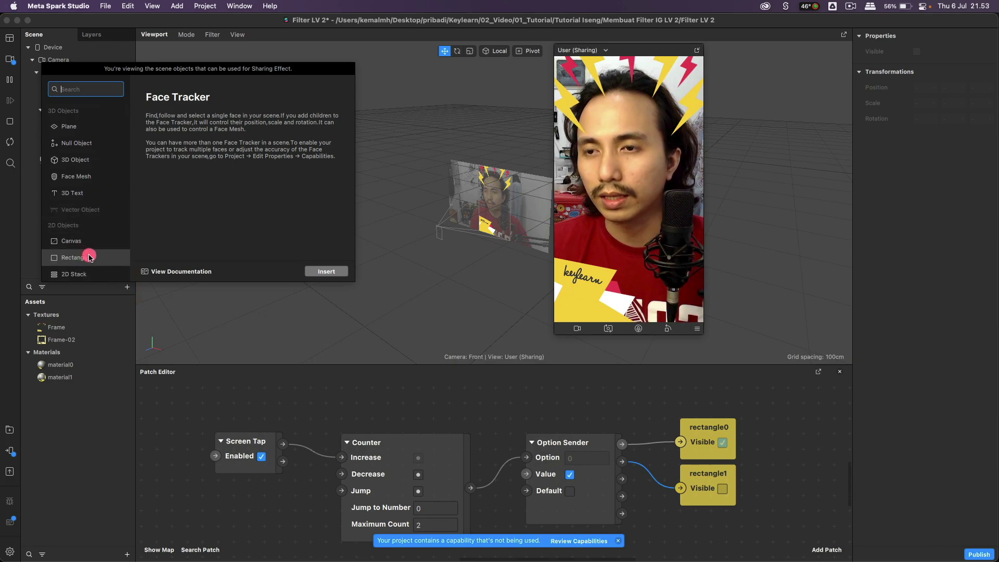
{"action": "scroll", "coordinate": [95, 254], "scroll_direction": "up", "scroll_amount": 1}
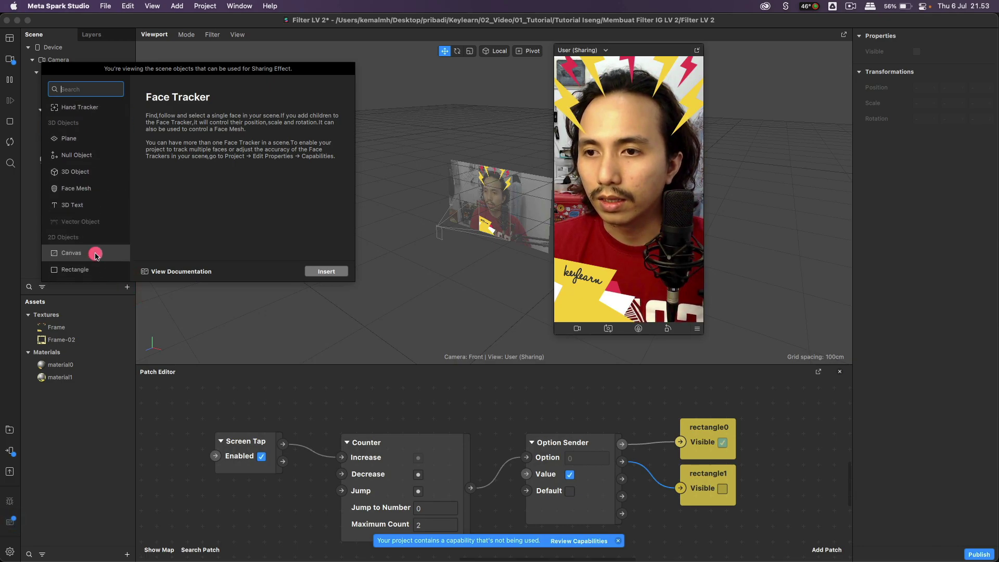
{"action": "left_click", "coordinate": [79, 140]}
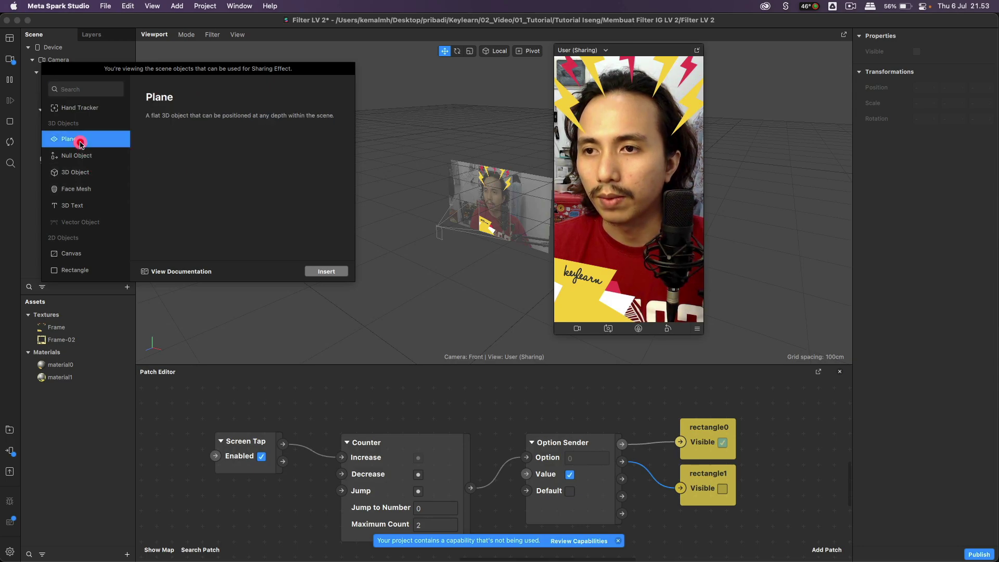
{"action": "left_click", "coordinate": [318, 272]}
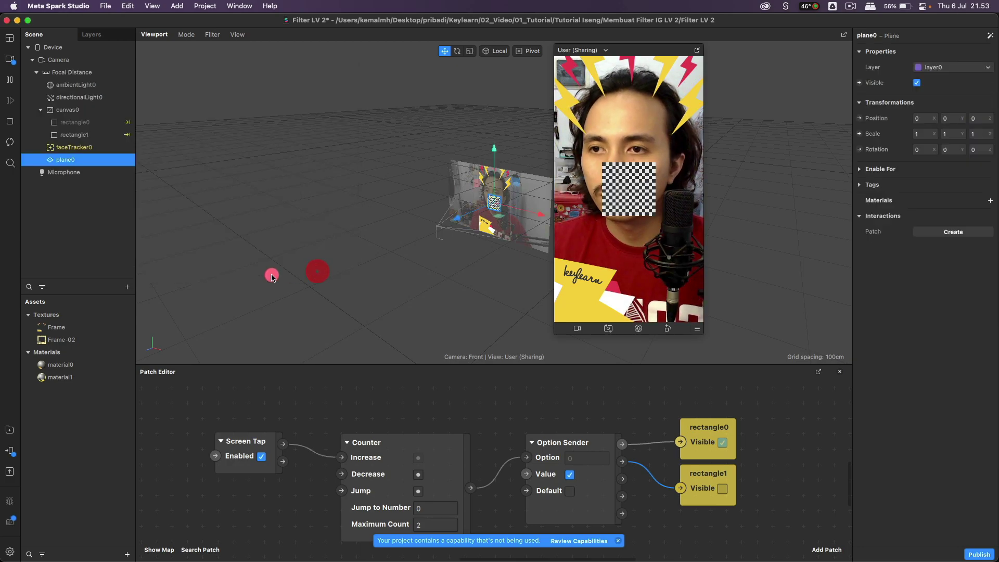
Step: Insert a Null Object into the scene
{"action": "left_click", "coordinate": [126, 285]}
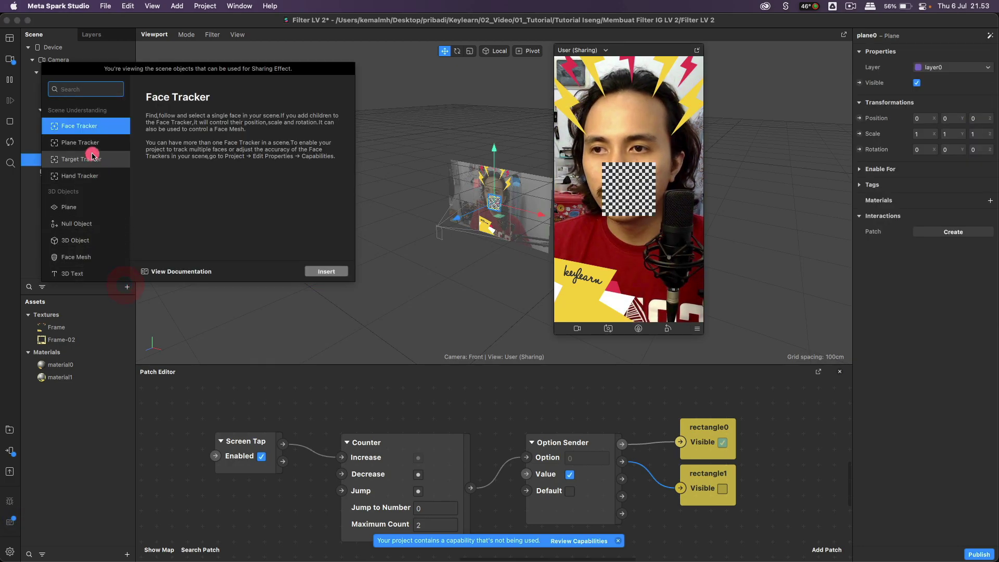
{"action": "left_click", "coordinate": [77, 223]}
{"action": "left_click", "coordinate": [326, 271]}
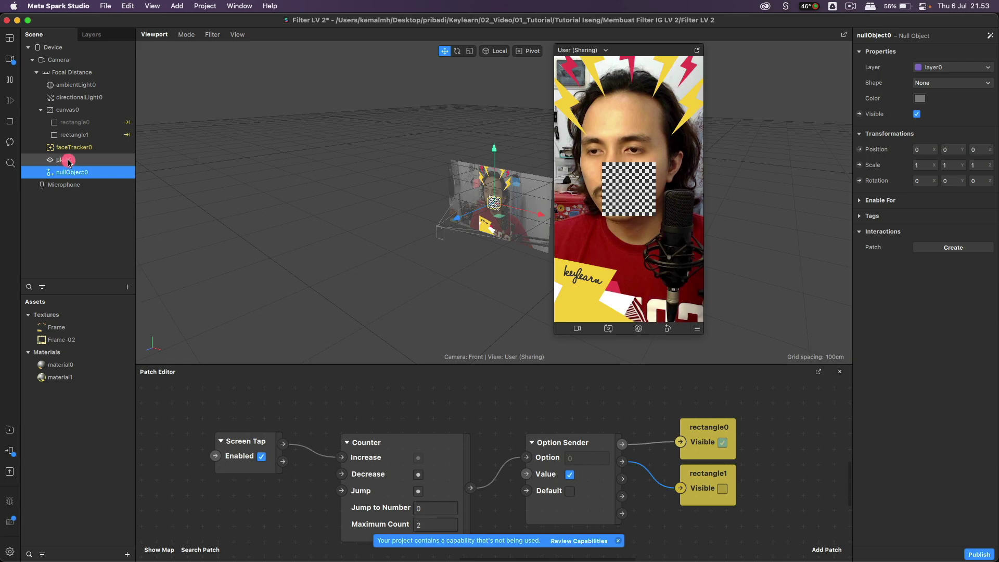
Step: Nest nullObject0 under faceTracker0 with plane0 inside the null object
{"action": "left_click_drag", "start_coordinate": [66, 161], "coordinate": [80, 150]}
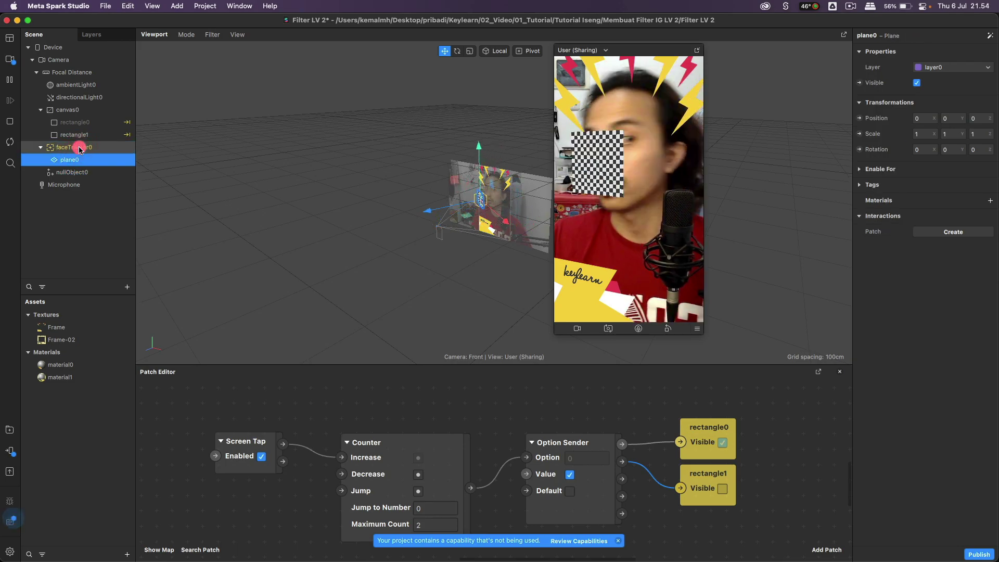
{"action": "key", "text": "super+z"}
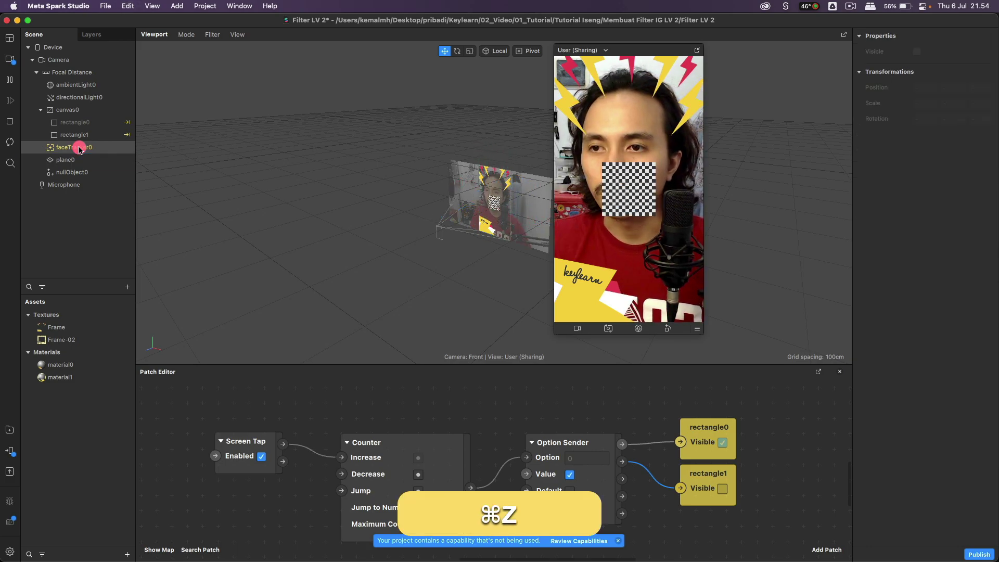
{"action": "left_click_drag", "start_coordinate": [61, 163], "coordinate": [80, 147]}
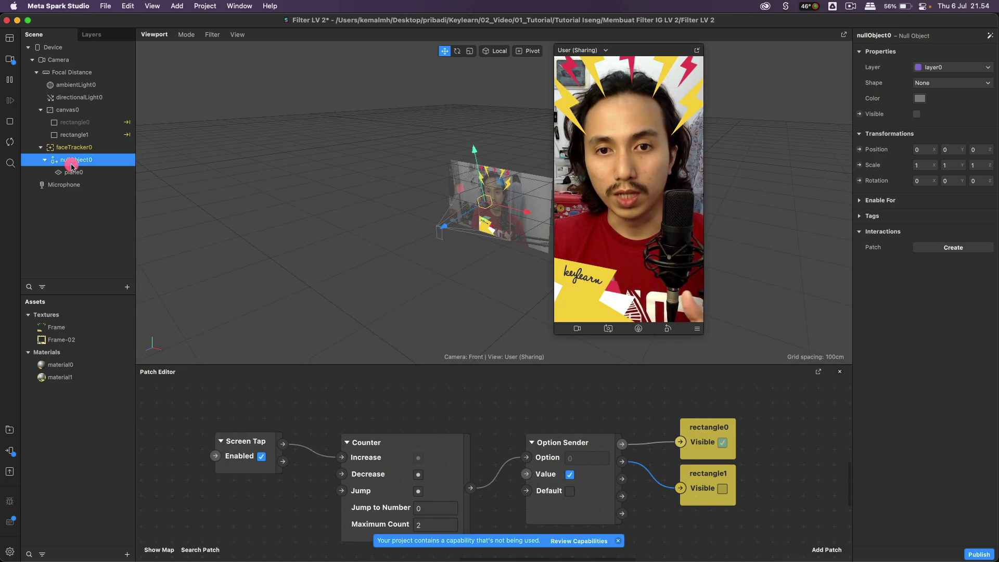
Step: Make nullObject0 visible so that the plane grouped inside it is displayed
{"action": "left_click", "coordinate": [74, 172]}
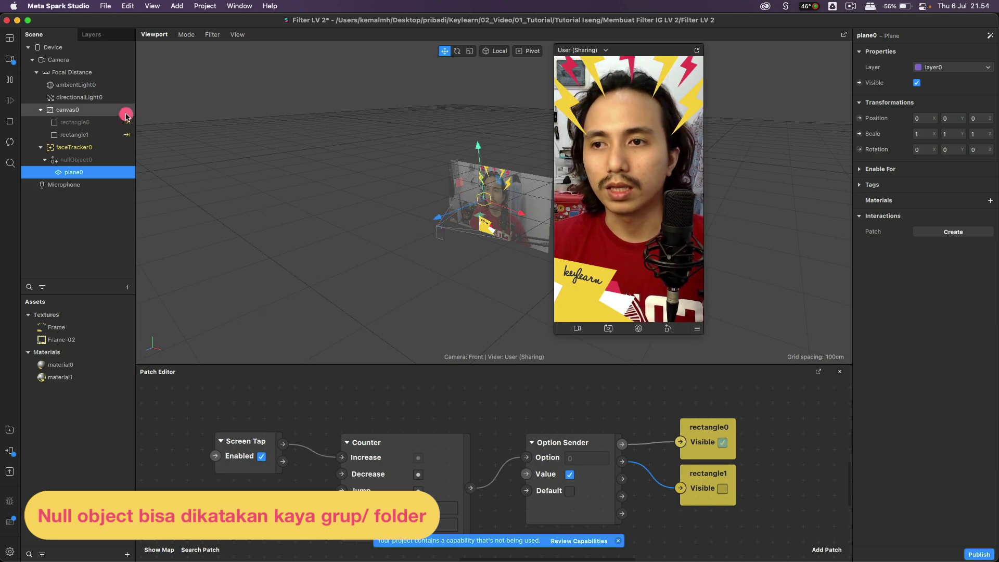
{"action": "left_click", "coordinate": [90, 162]}
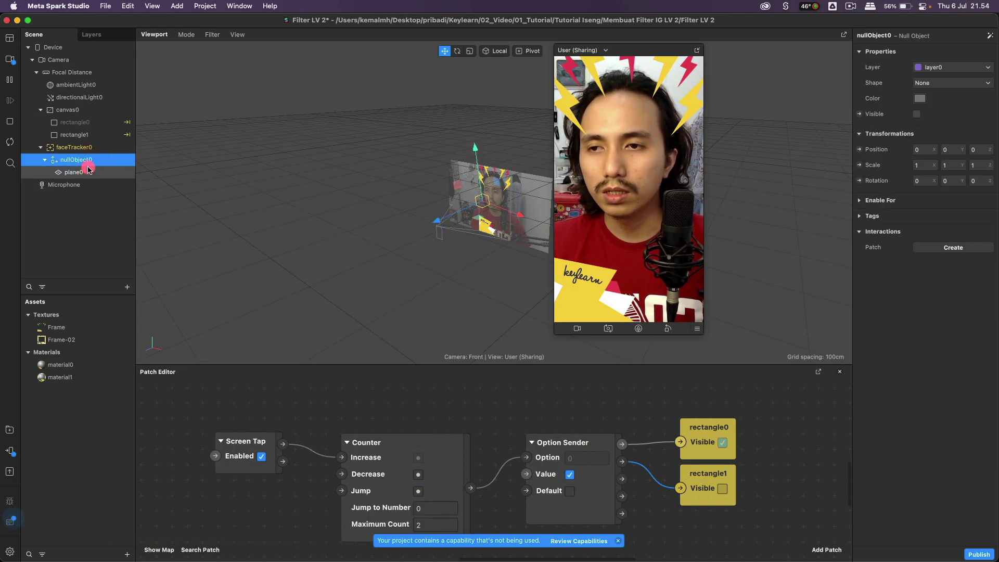
{"action": "left_click", "coordinate": [918, 116]}
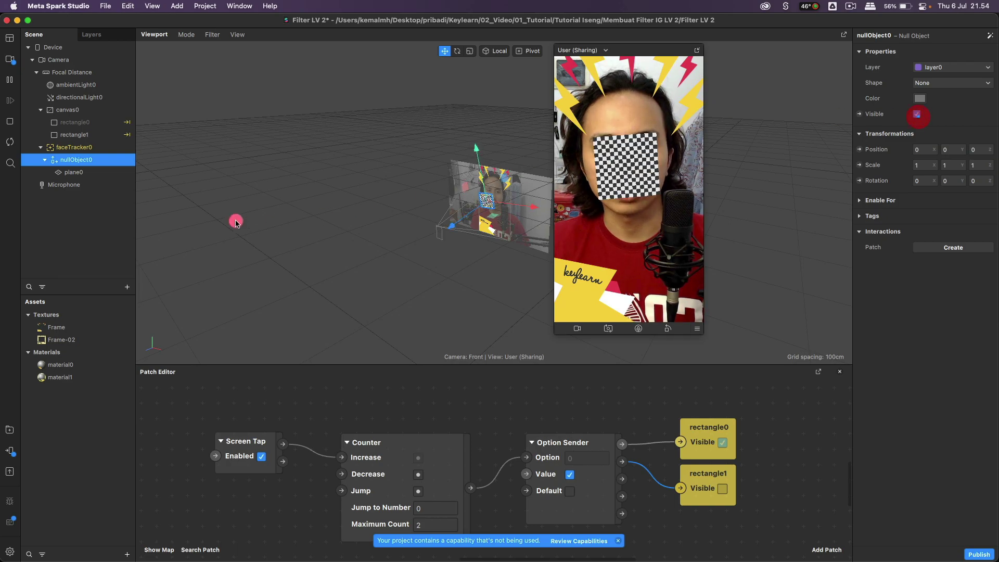
Step: Duplicate plane0 inside nullObject0
{"action": "left_click", "coordinate": [79, 172]}
{"action": "right_click", "coordinate": [79, 172]}
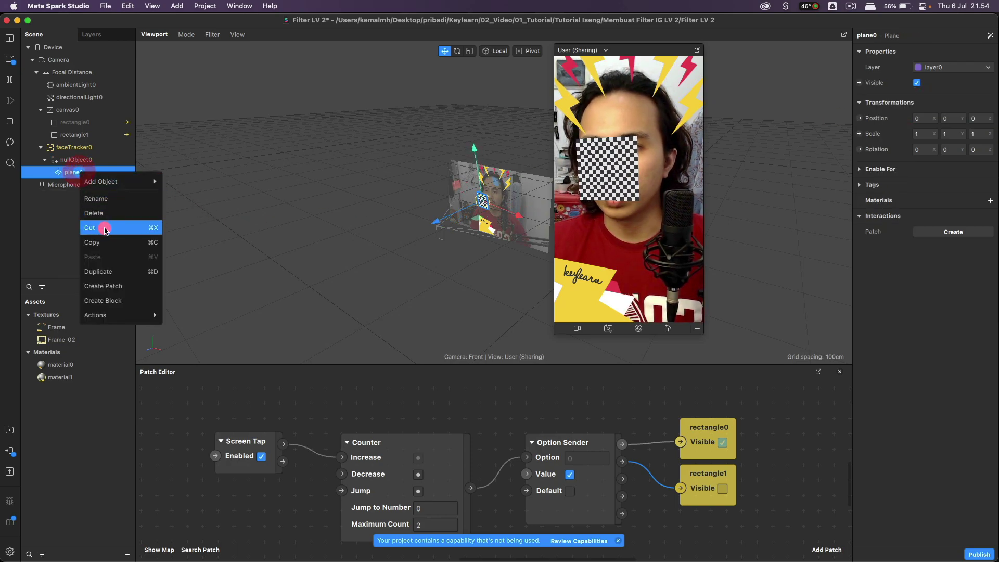
{"action": "left_click", "coordinate": [106, 270]}
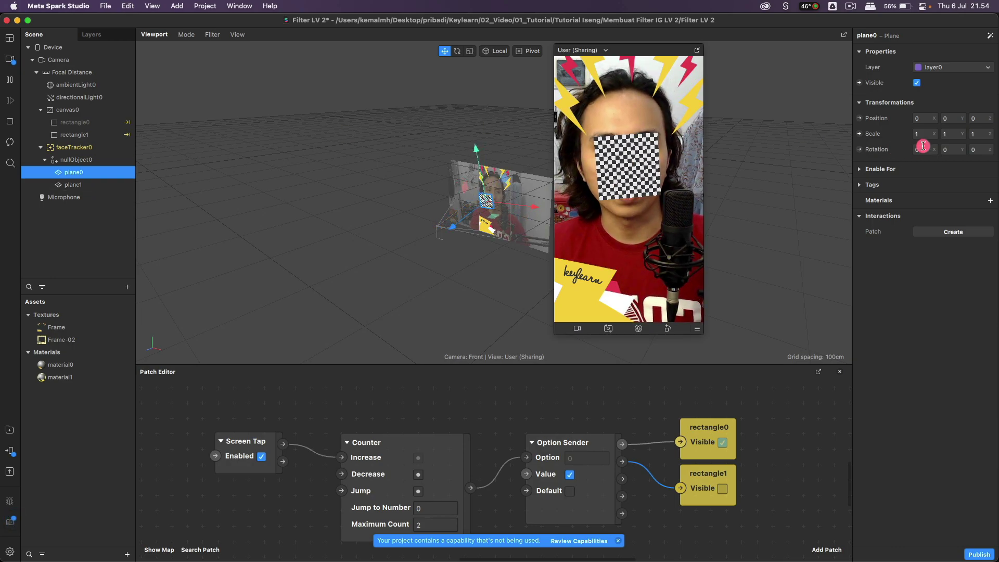
Step: Set the X scale of plane0 to 2
{"action": "left_click_drag", "start_coordinate": [920, 134], "coordinate": [892, 135]}
{"action": "key", "text": "Right"}
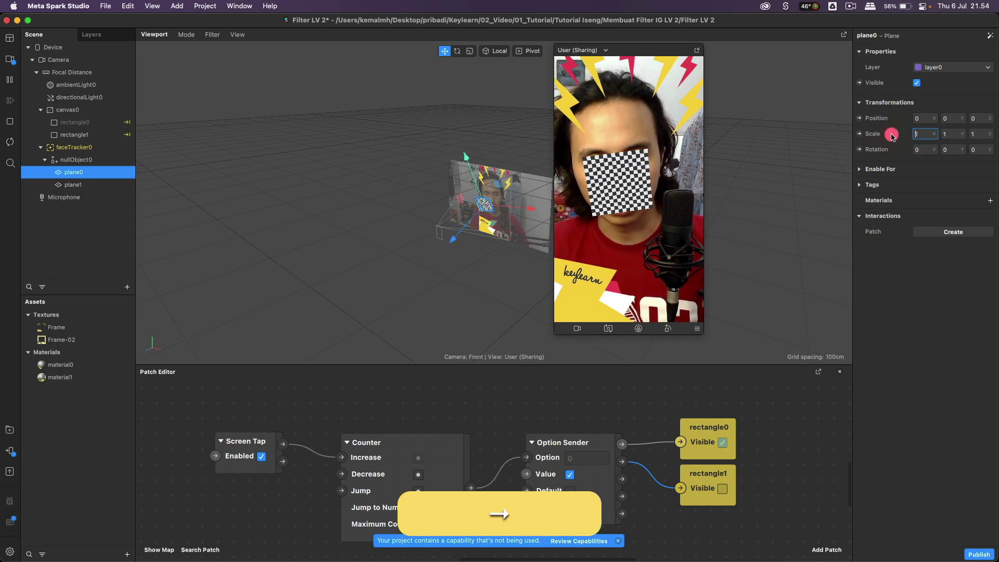
{"action": "type", "text": "2"}
{"action": "key", "text": "Return"}
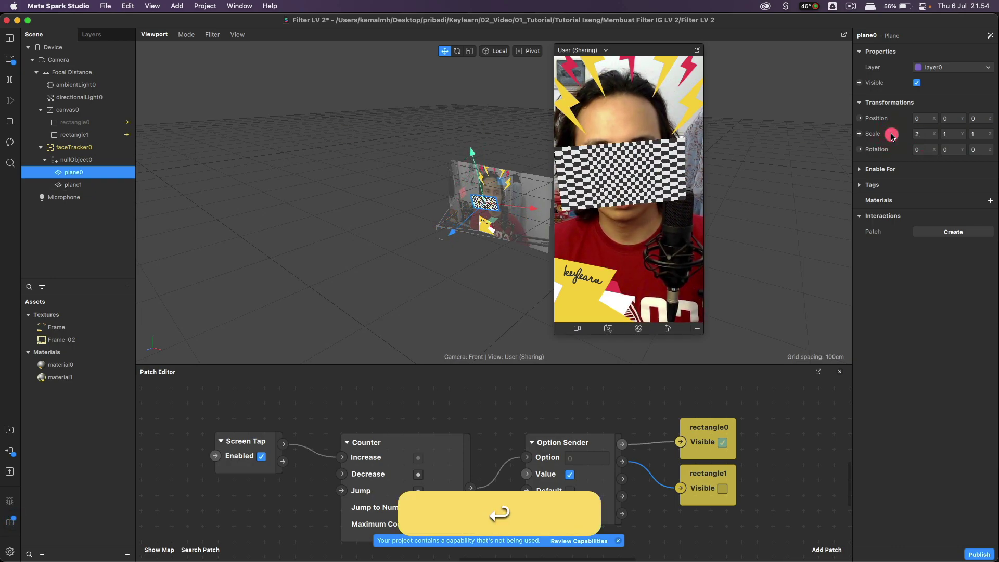
Step: Try an X scale of 2 on plane1, then restore it to 1
{"action": "left_click", "coordinate": [85, 185]}
{"action": "left_click_drag", "start_coordinate": [919, 134], "coordinate": [896, 137]}
{"action": "type", "text": "2"}
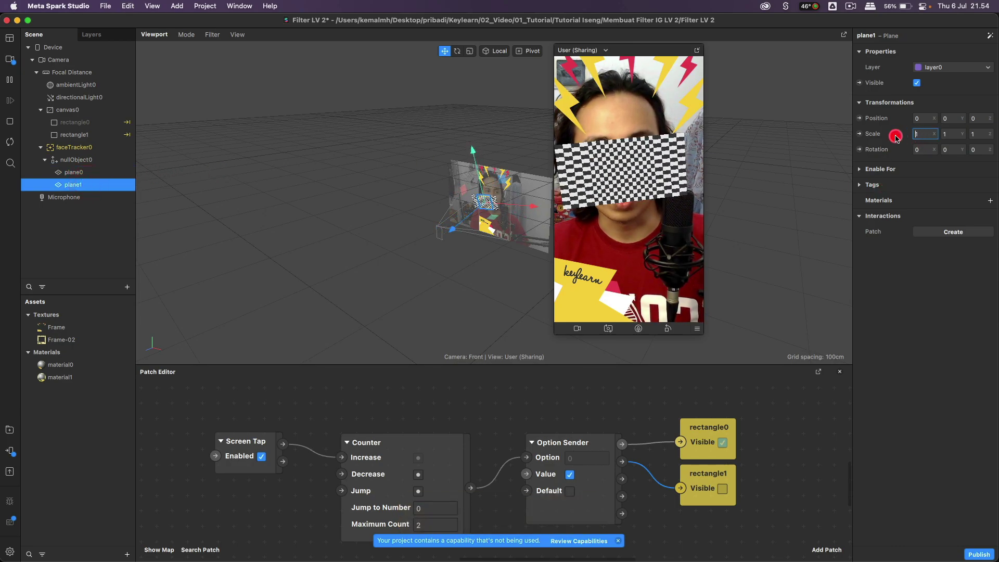
{"action": "key", "text": "Return"}
{"action": "left_click", "coordinate": [922, 134]}
{"action": "key", "text": "super+a"}
{"action": "type", "text": "2"}
{"action": "key", "text": "Return"}
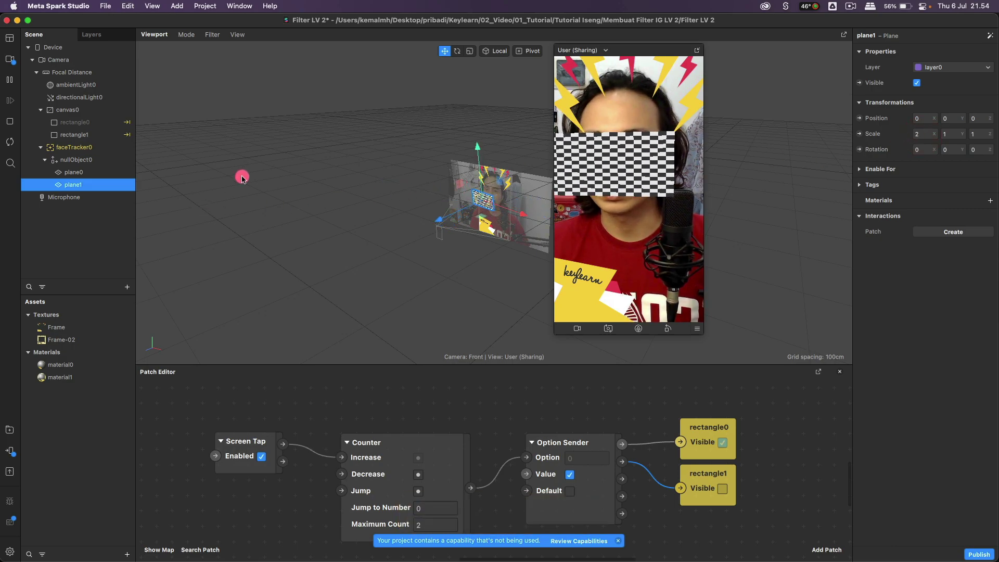
{"action": "key", "text": "BackSpace"}
{"action": "key", "text": "Return"}
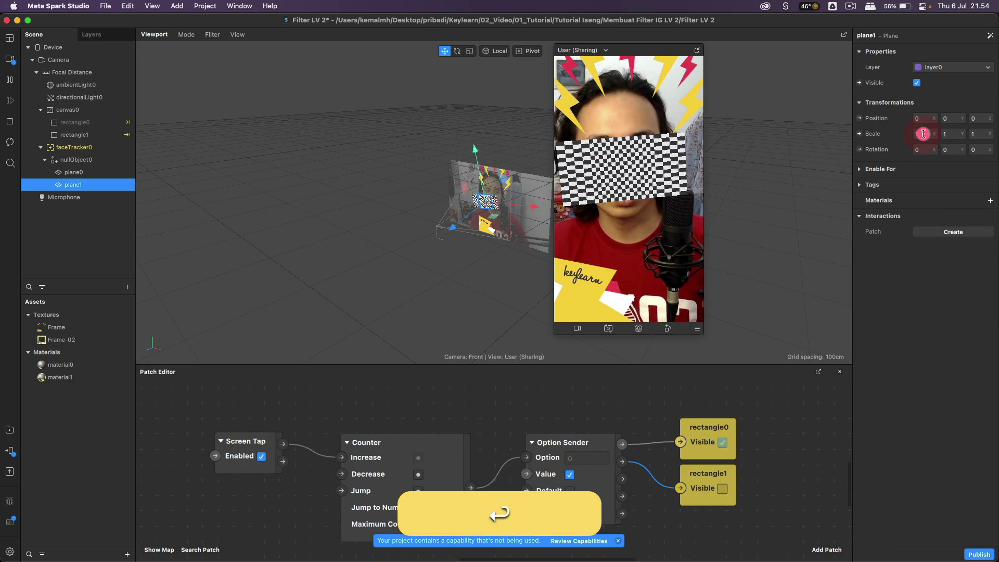
Step: Set the X scale of plane0 back to 1
{"action": "left_click", "coordinate": [100, 173]}
{"action": "left_click", "coordinate": [923, 134]}
{"action": "type", "text": "1"}
{"action": "key", "text": "Return"}
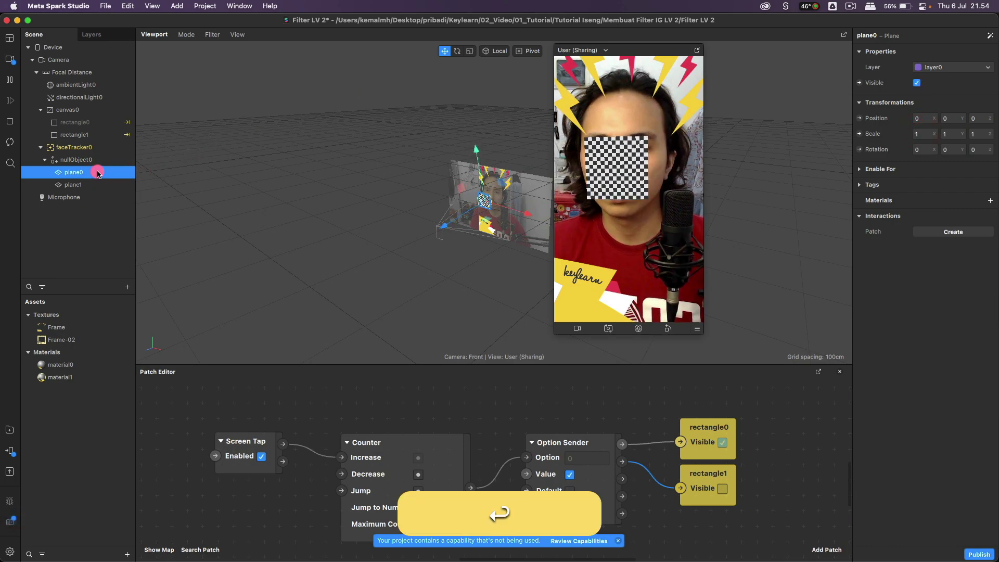
Step: Set the X scale of nullObject0 to 2 so both planes inside it are scaled together
{"action": "left_click", "coordinate": [83, 160]}
{"action": "left_click", "coordinate": [923, 165]}
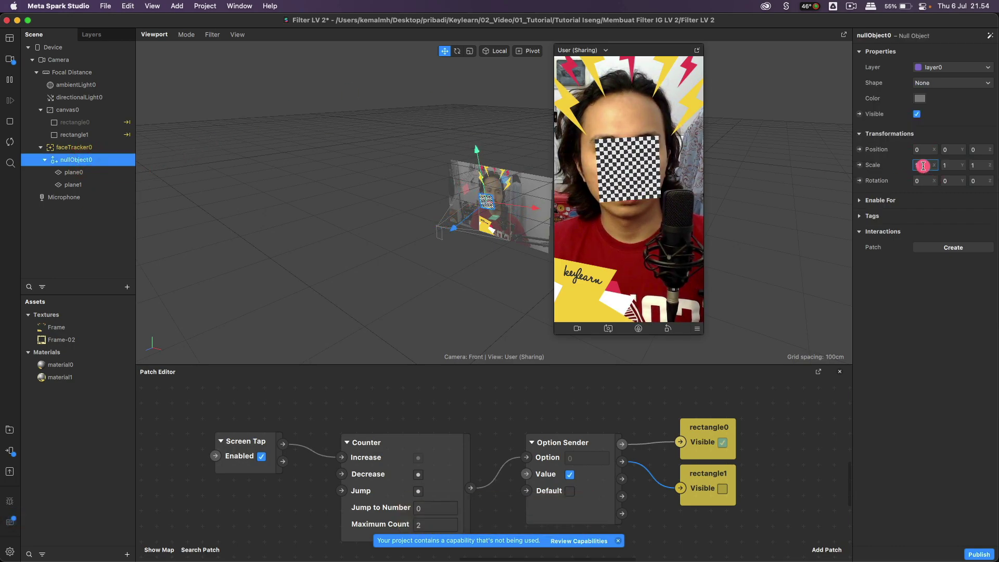
{"action": "key", "text": "BackSpace"}
{"action": "type", "text": "2"}
{"action": "key", "text": "Return"}
{"action": "key", "text": "Return"}
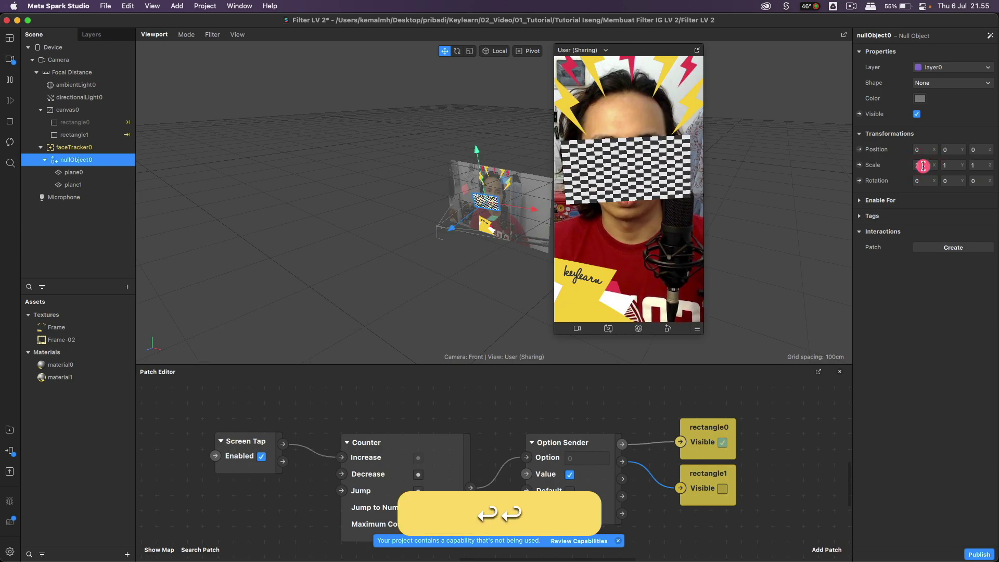
Step: Move nullObject0 down below the face together with both planes inside it
{"action": "left_click_drag", "start_coordinate": [485, 144], "coordinate": [489, 168]}
{"action": "key", "text": "super+z"}
{"action": "left_click", "coordinate": [163, 225]}
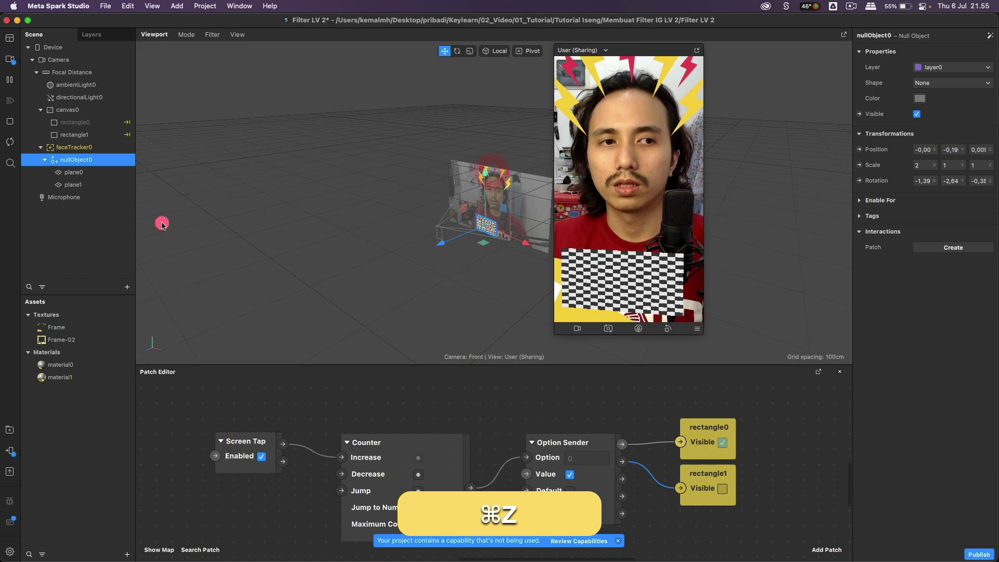
Step: Move plane0 up separately from plane1, then undo the moves of plane0 and nullObject0
{"action": "left_click", "coordinate": [77, 173]}
{"action": "left_click_drag", "start_coordinate": [481, 178], "coordinate": [481, 151]}
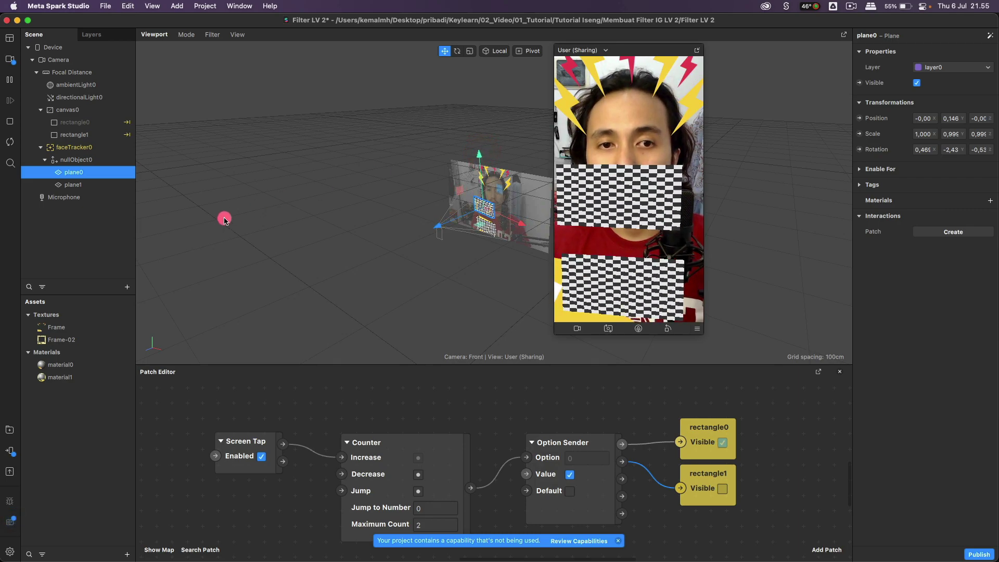
{"action": "left_click", "coordinate": [62, 159]}
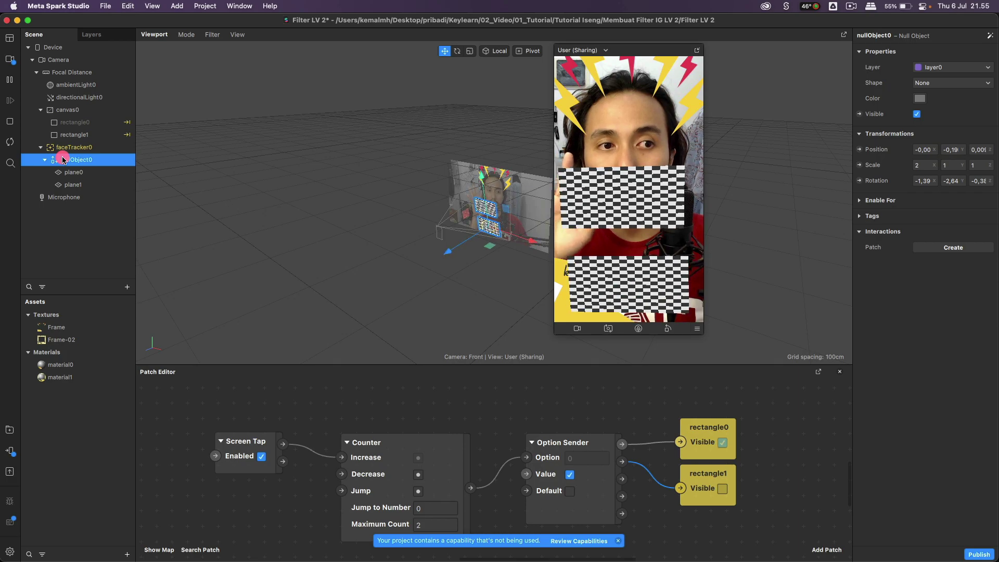
{"action": "key", "text": "super+z"}
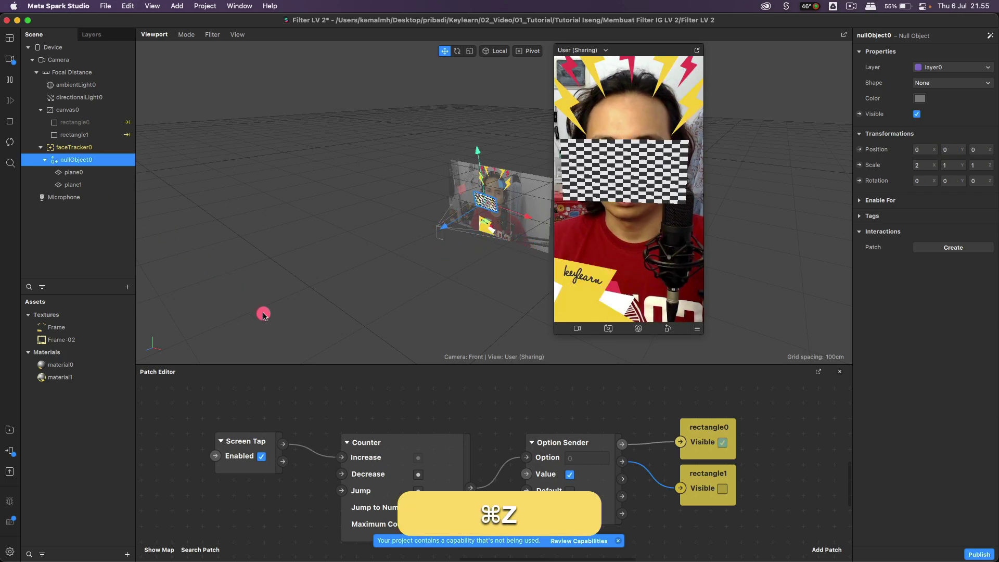
Step: Delete plane1 from nullObject0 and assign a newly created material to plane0
{"action": "left_click", "coordinate": [72, 185]}
{"action": "key", "text": "BackSpace"}
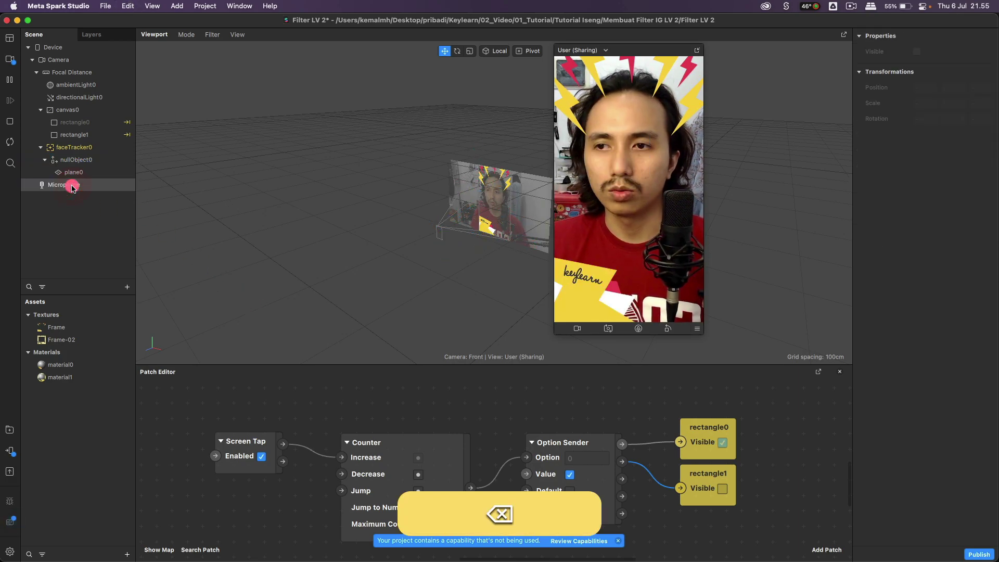
{"action": "left_click", "coordinate": [74, 173]}
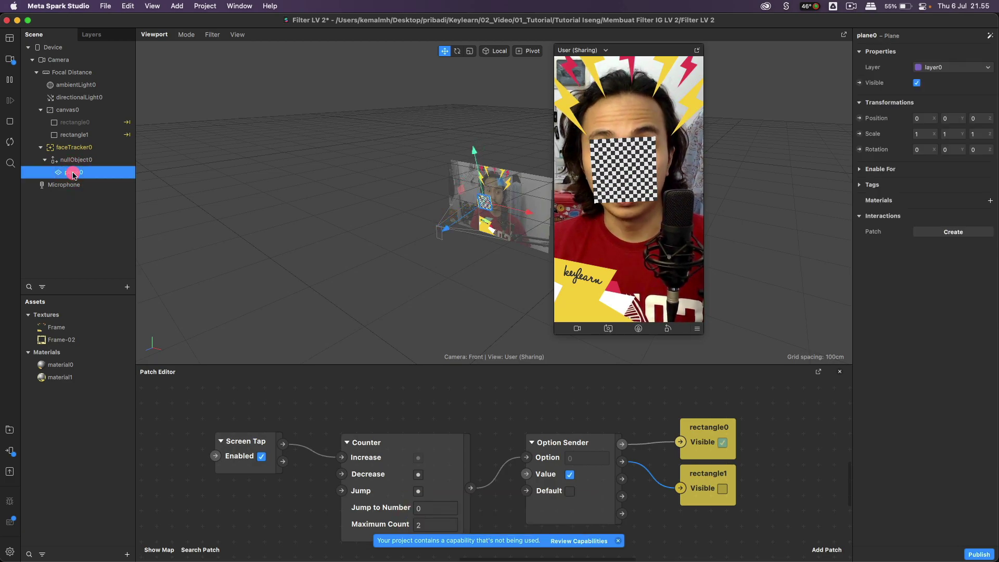
{"action": "left_click", "coordinate": [990, 203]}
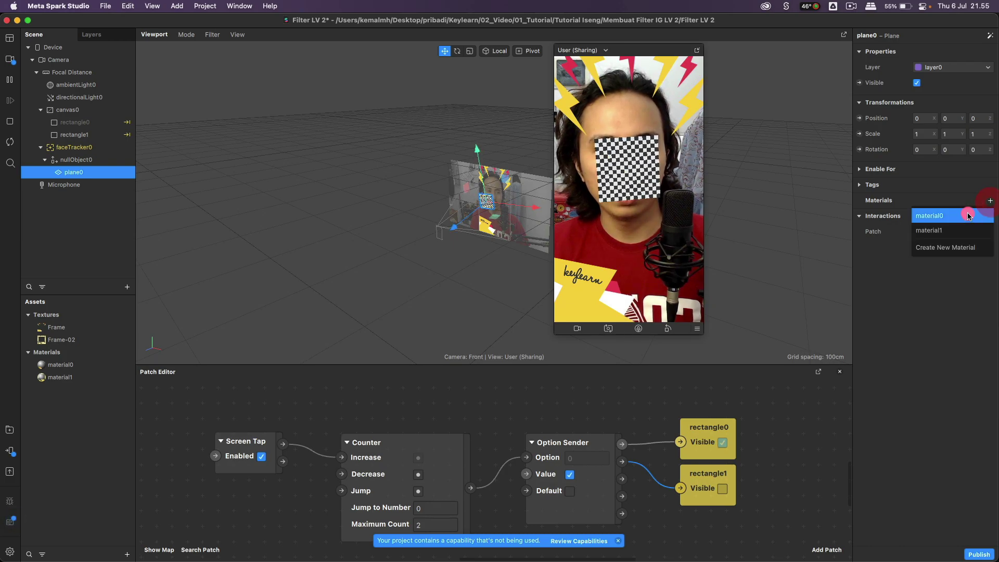
{"action": "left_click", "coordinate": [949, 244]}
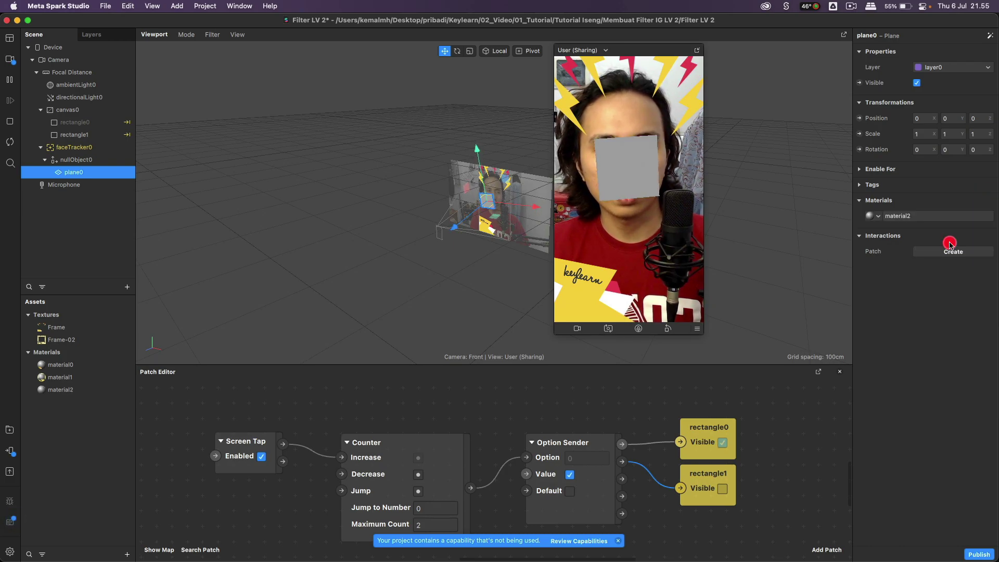
Step: Set material2's shader type to Flat and import Frame-03.png as its diffuse texture
{"action": "left_click", "coordinate": [76, 391]}
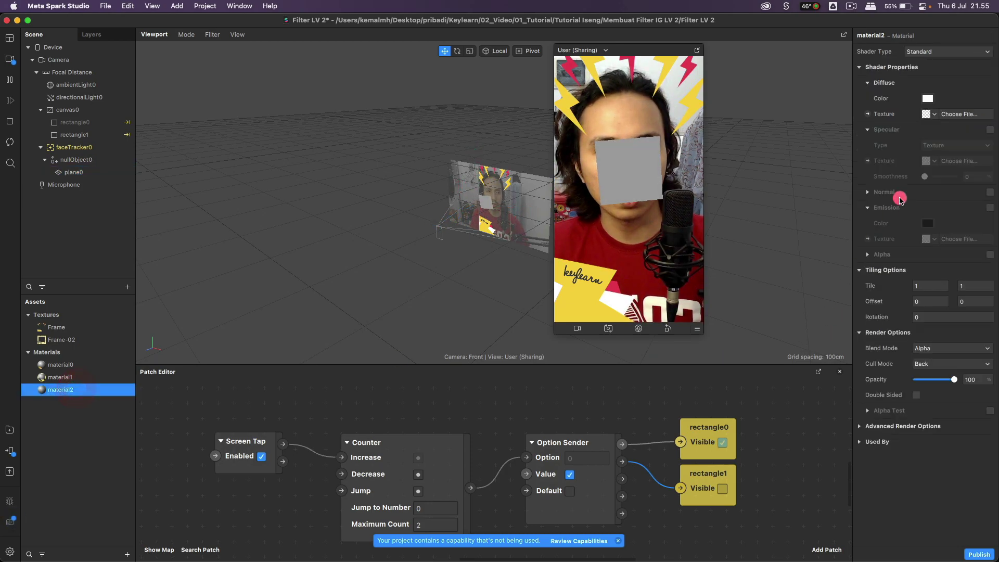
{"action": "left_click", "coordinate": [921, 51]}
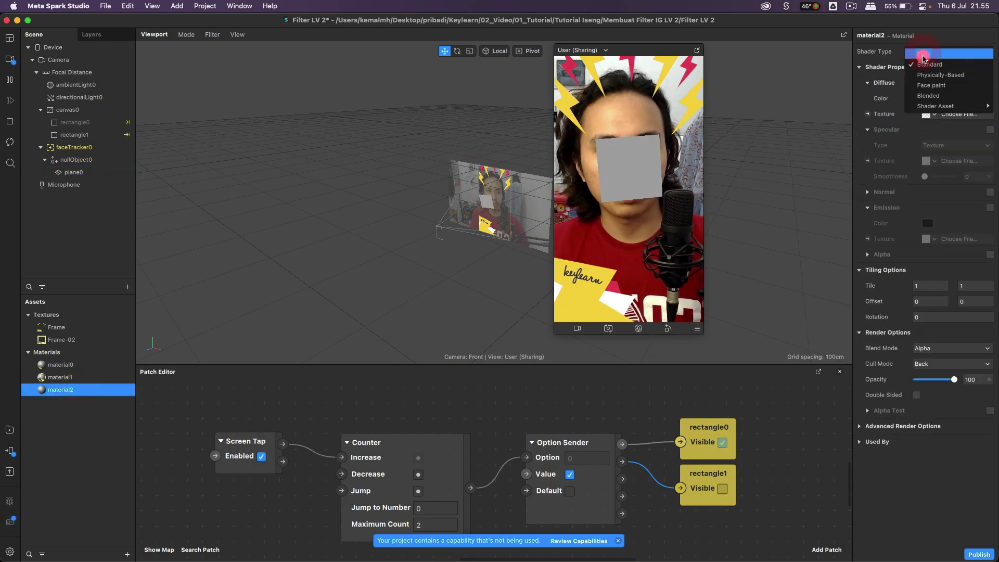
{"action": "left_click", "coordinate": [924, 59]}
{"action": "left_click", "coordinate": [931, 114]}
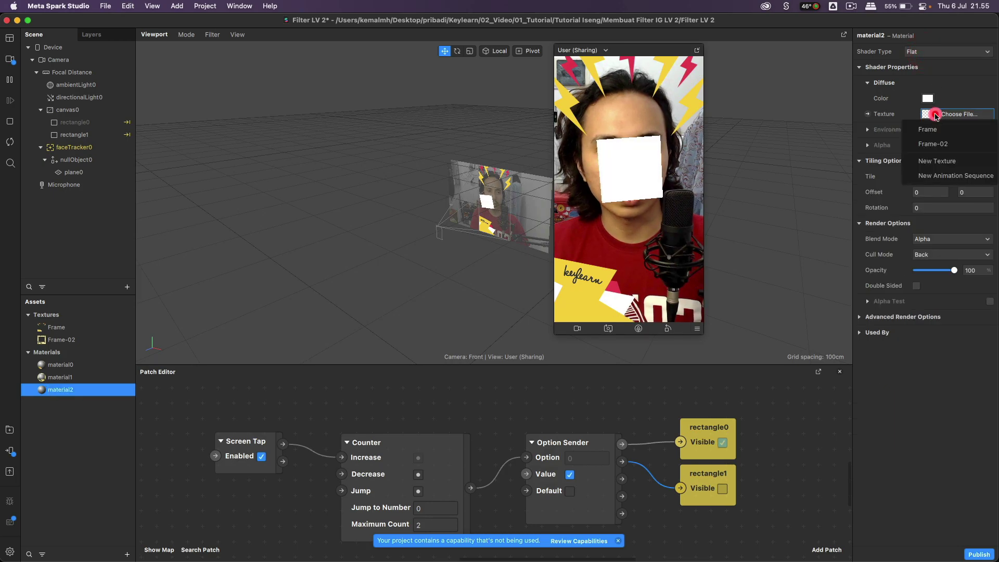
{"action": "left_click", "coordinate": [935, 158]}
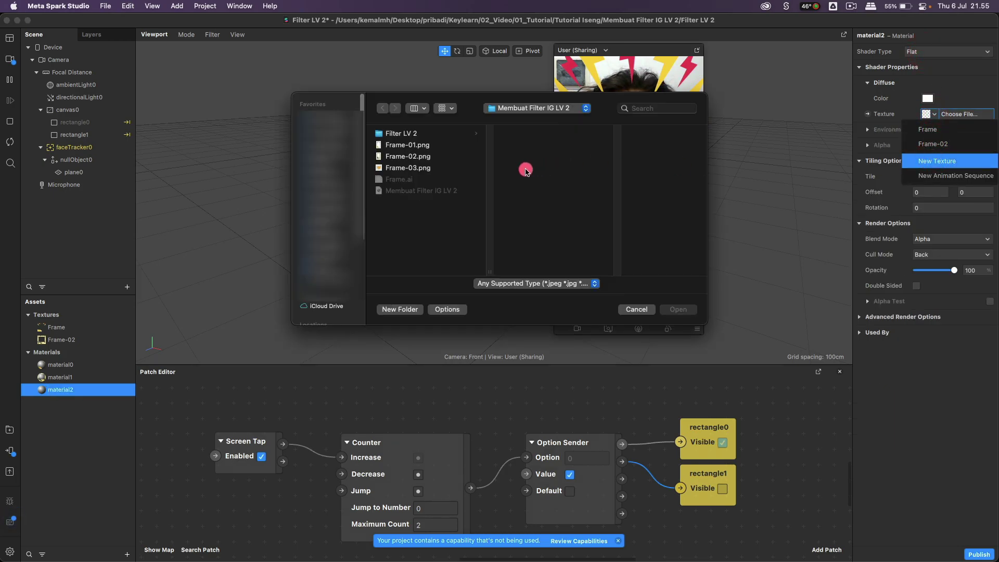
{"action": "left_click", "coordinate": [427, 169]}
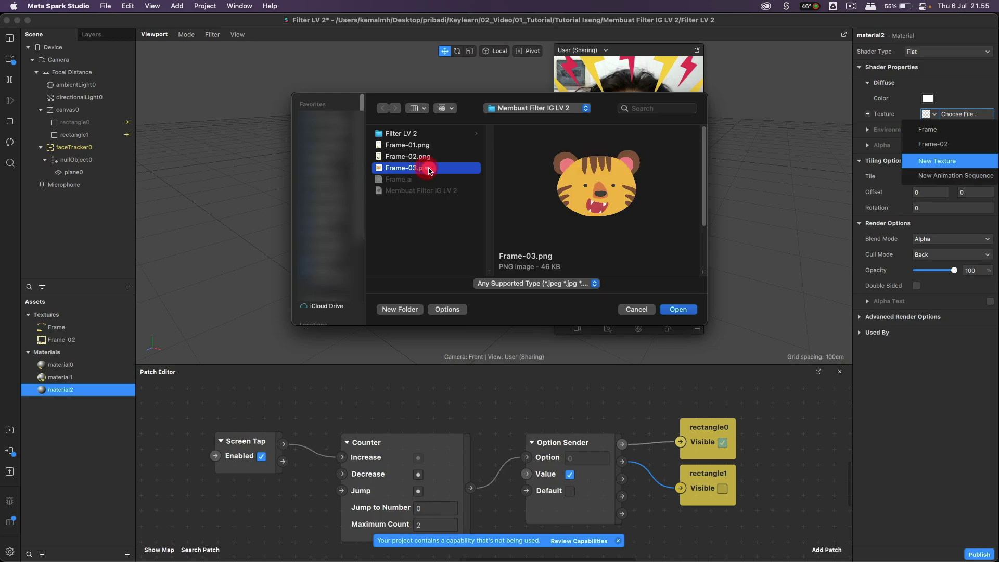
{"action": "left_click", "coordinate": [672, 310]}
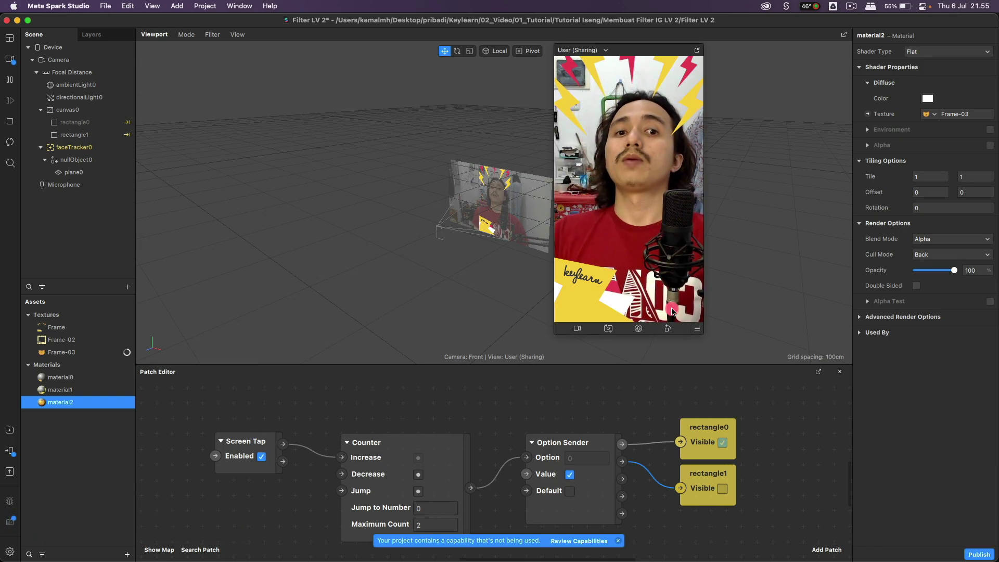
Step: Move plane0 forward along its Z axis so the tiger image sits in front of the face
{"action": "left_click", "coordinate": [468, 243]}
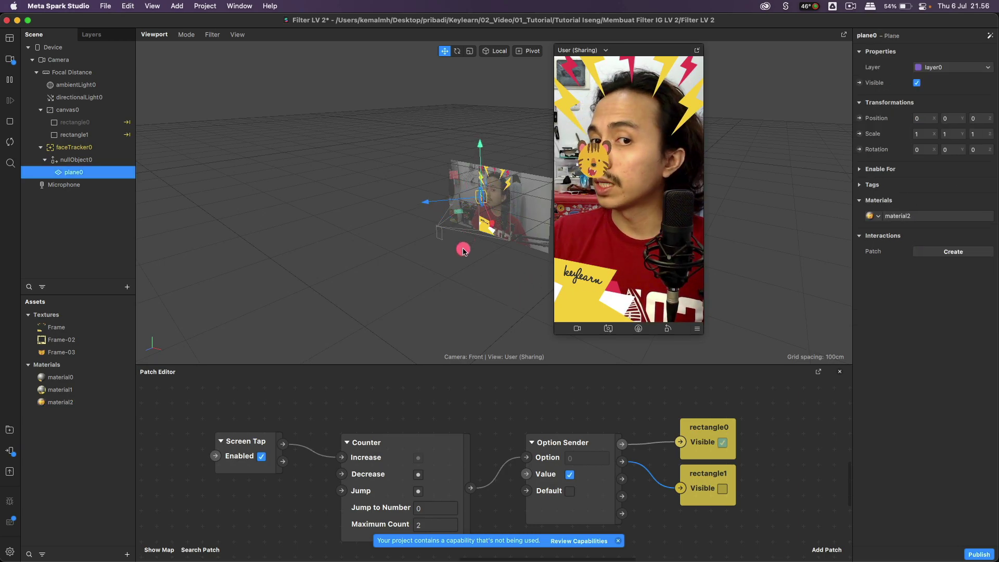
{"action": "left_click", "coordinate": [461, 254]}
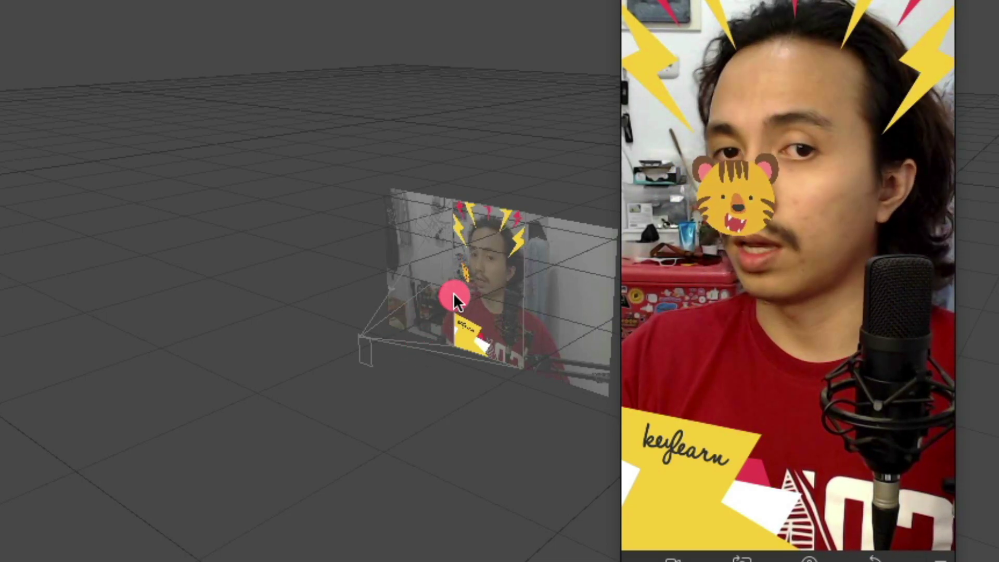
{"action": "left_click", "coordinate": [460, 297]}
{"action": "left_click", "coordinate": [369, 317]}
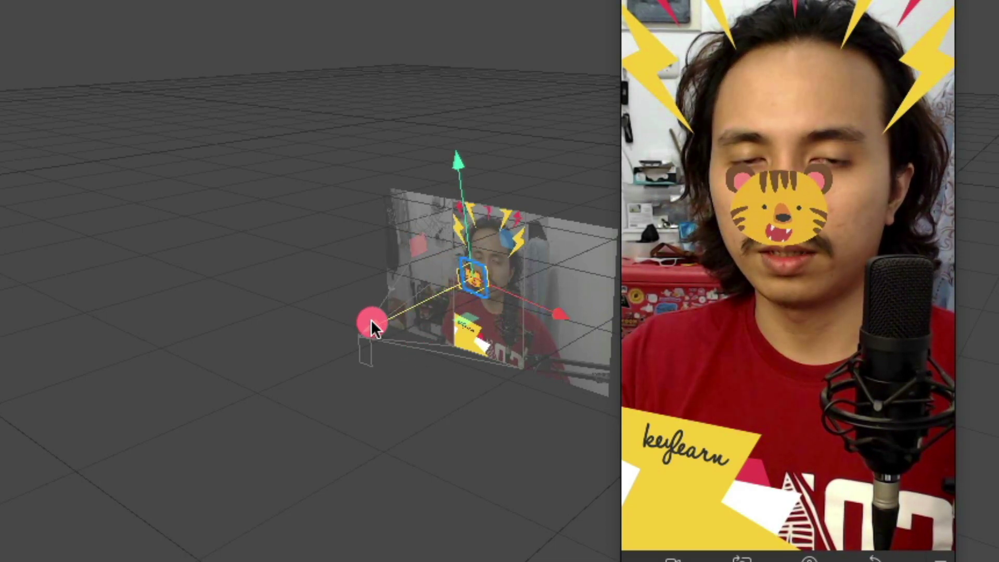
{"action": "left_click", "coordinate": [356, 338]}
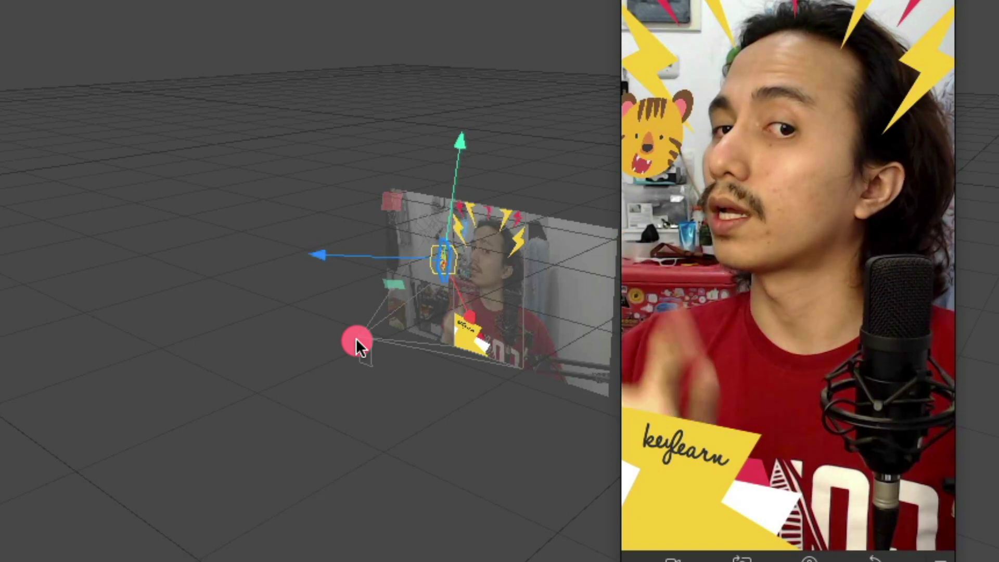
{"action": "left_click", "coordinate": [536, 340]}
{"action": "mouse_move", "coordinate": [533, 336]}
{"action": "left_mouse_down"}
{"action": "mouse_move", "coordinate": [483, 288]}
{"action": "mouse_move", "coordinate": [468, 288]}
{"action": "mouse_move", "coordinate": [492, 236]}
{"action": "mouse_move", "coordinate": [475, 252]}
{"action": "mouse_move", "coordinate": [507, 271]}
{"action": "mouse_move", "coordinate": [466, 252]}
{"action": "mouse_move", "coordinate": [458, 333]}
{"action": "left_mouse_up"}
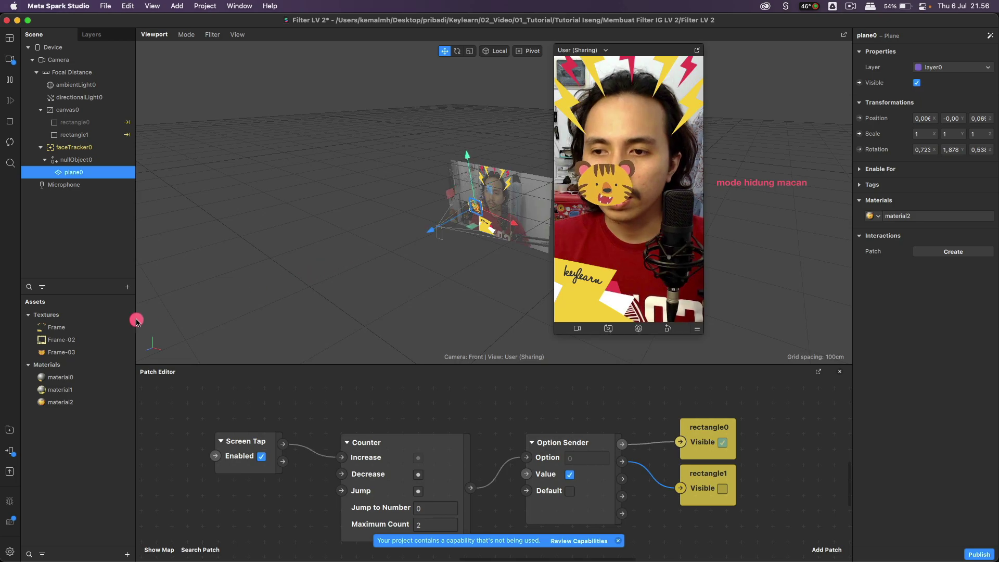
Step: Disable Use Depth Test in the advanced render options of material2
{"action": "double_click", "coordinate": [60, 403]}
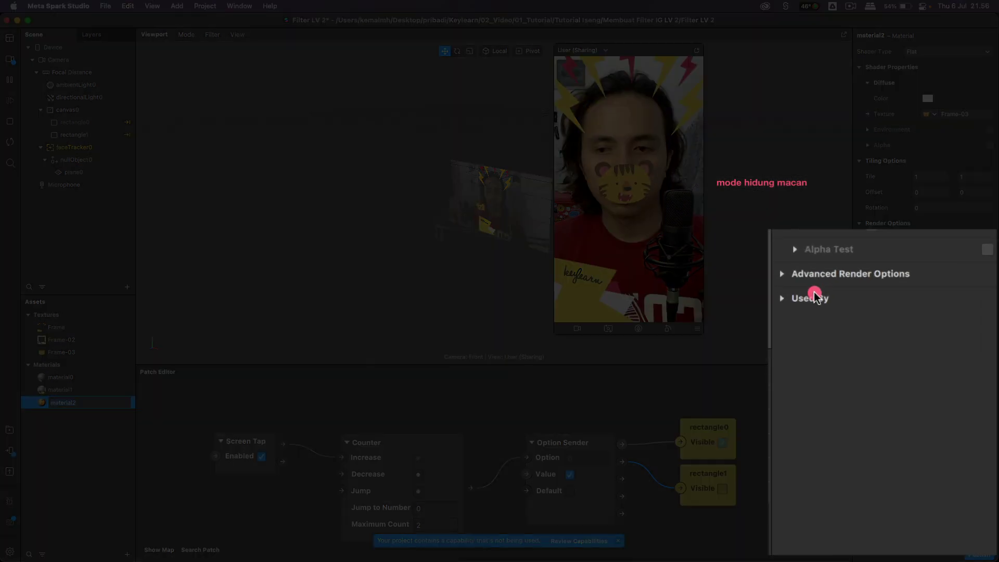
{"action": "left_click", "coordinate": [785, 276]}
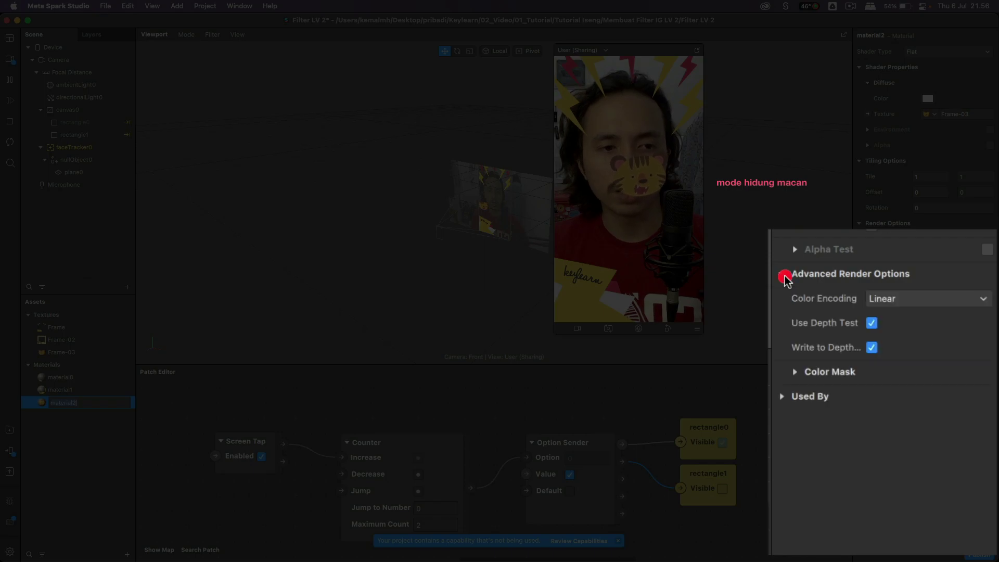
{"action": "left_click", "coordinate": [871, 325]}
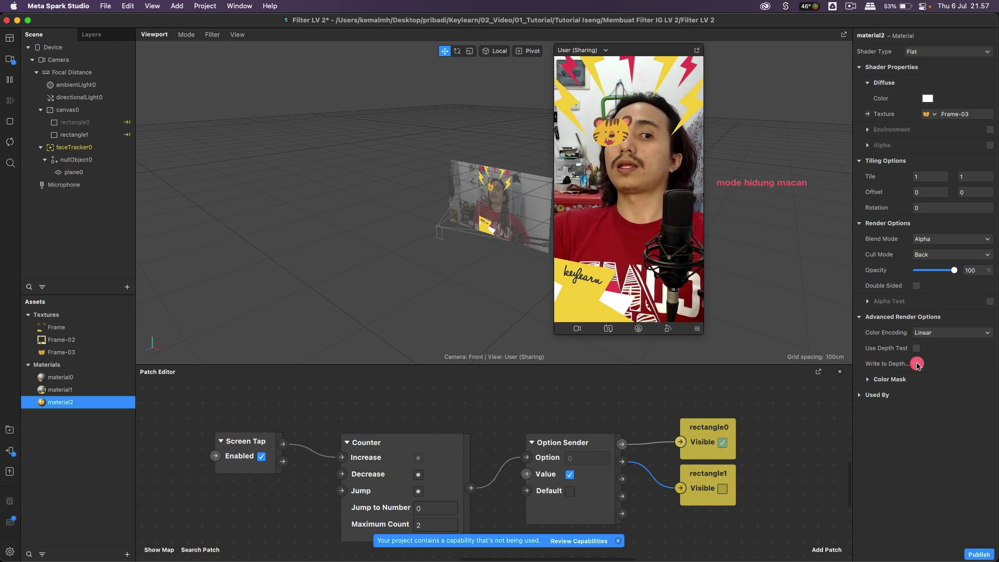
Step: Raise plane0 onto the forehead, to about 0.105 in Y, and switch the preview to the second frame
{"action": "left_click", "coordinate": [481, 203]}
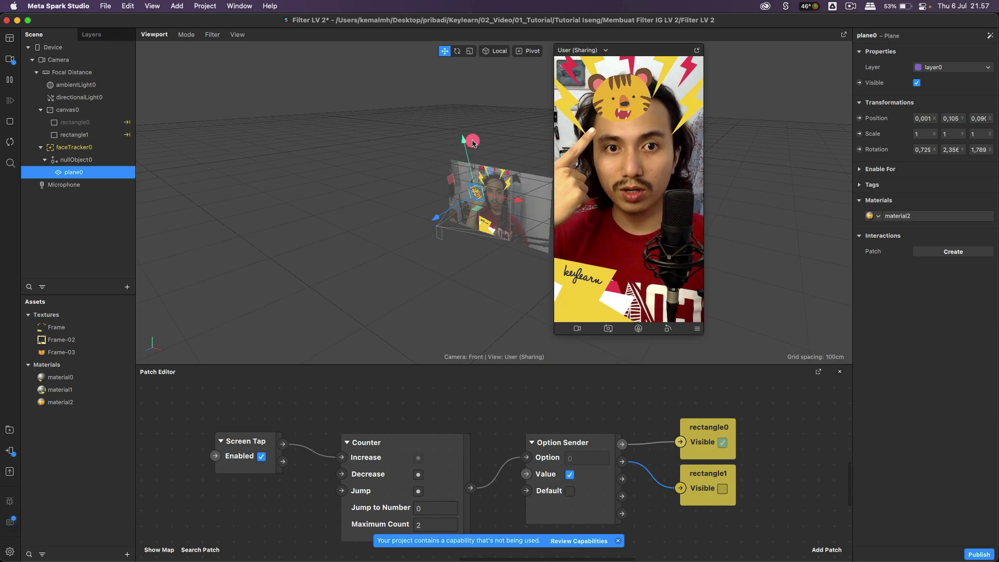
{"action": "left_click", "coordinate": [618, 206]}
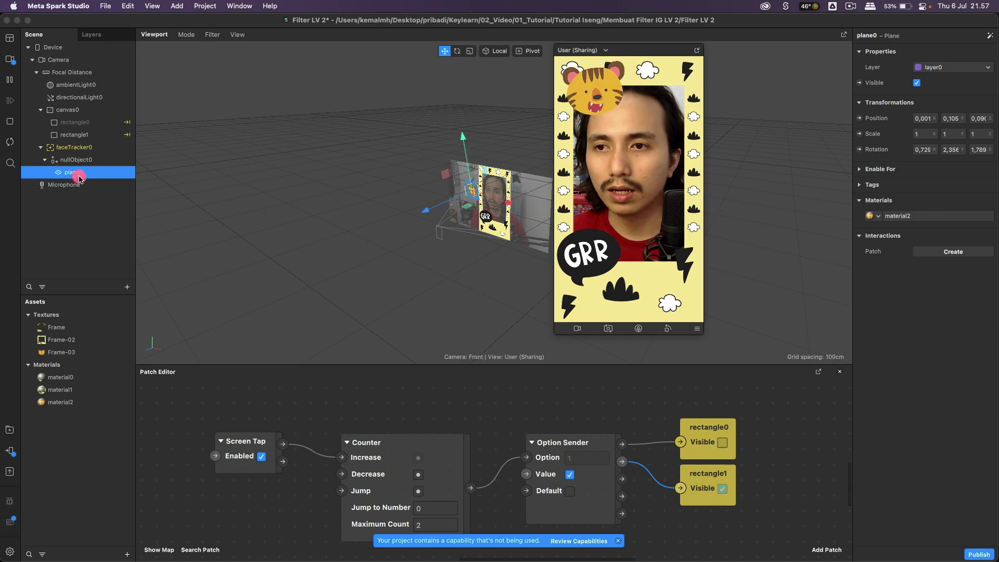
Step: Create a patch for plane0's Visible property and connect it to the Option Sender's second output, alongside rectangle1
{"action": "left_click", "coordinate": [860, 84]}
{"action": "left_click_drag", "start_coordinate": [523, 492], "coordinate": [623, 467]}
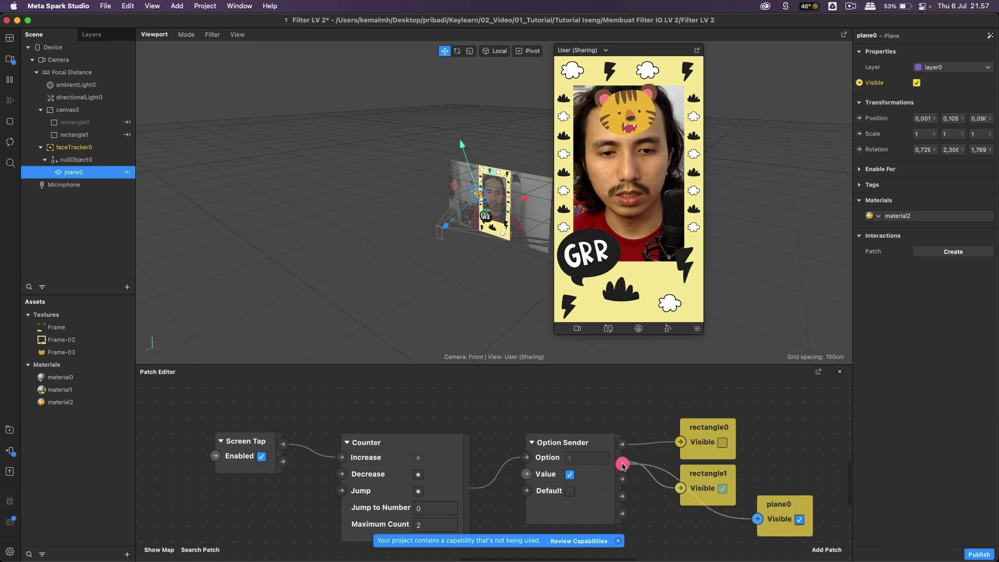
Step: Test the screen-tap switching in the preview, cycling between the two frames and checking plane0's visibility
{"action": "left_click", "coordinate": [650, 280]}
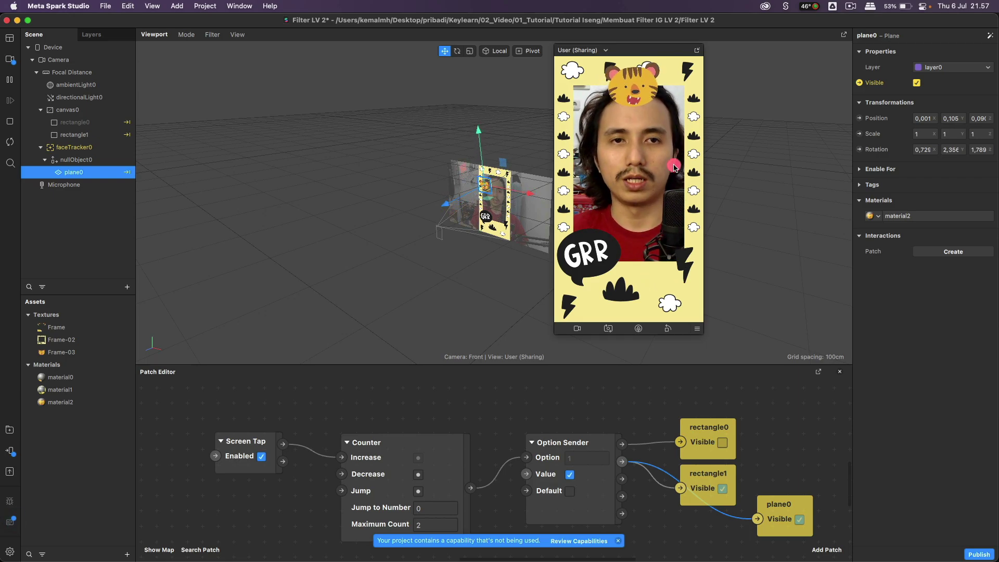
{"action": "left_click", "coordinate": [682, 262]}
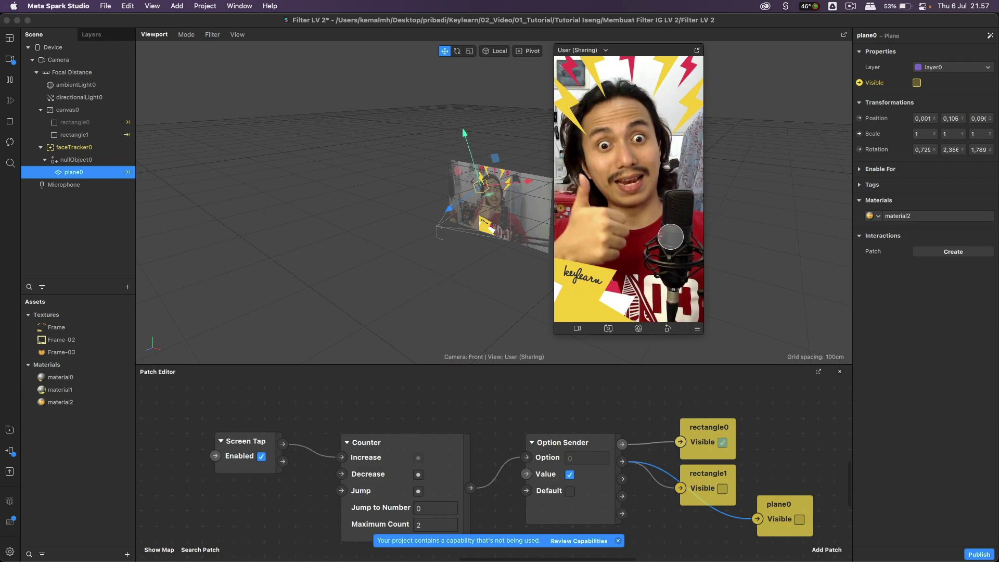
{"action": "left_click", "coordinate": [651, 236]}
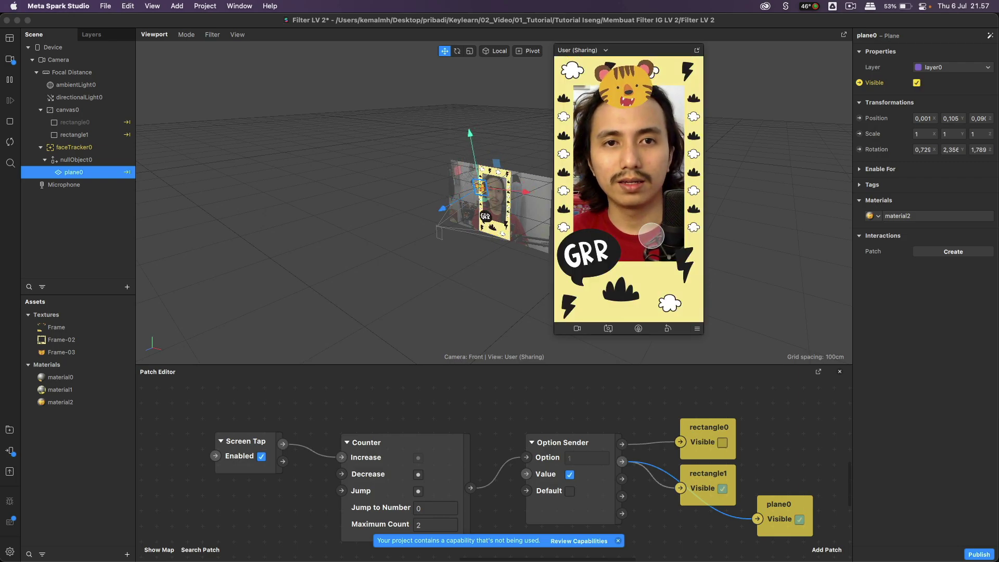